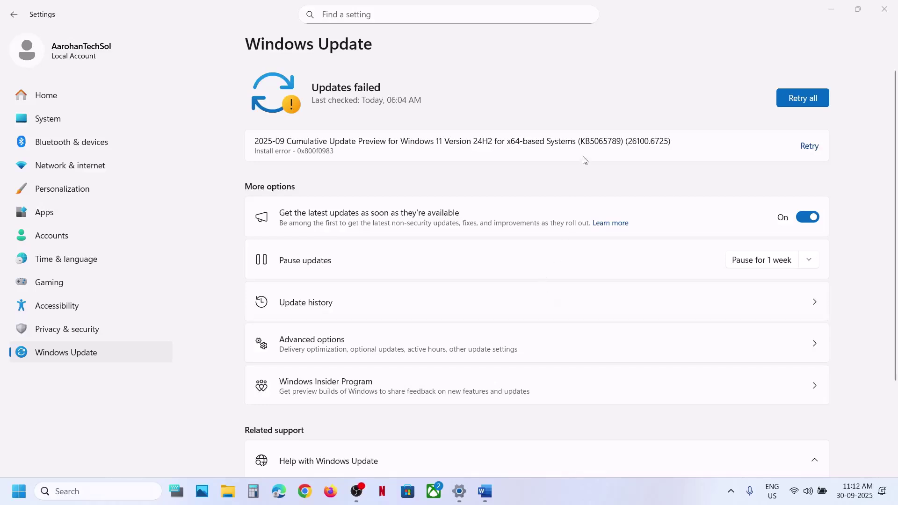
- Note KB5065789 and its 0x800f0983 error, then retry the failed cumulative update
double_click(609, 140)
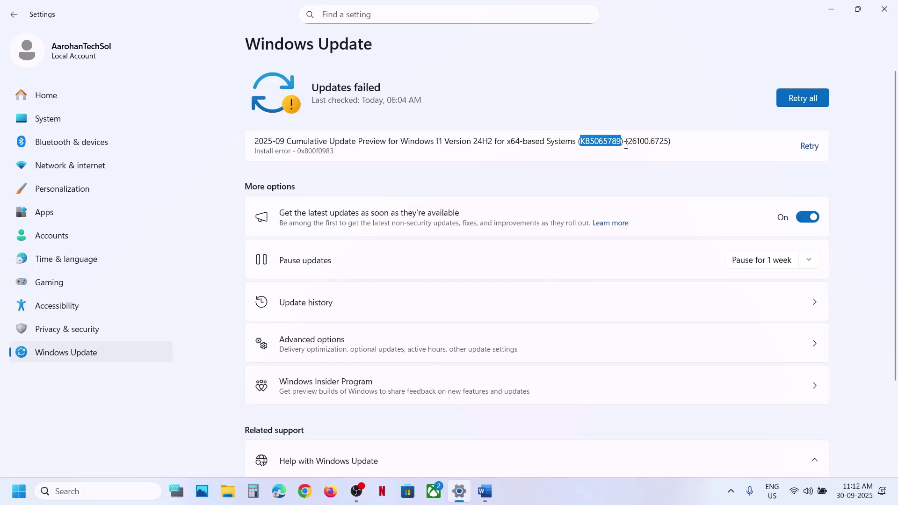
left_click(299, 152)
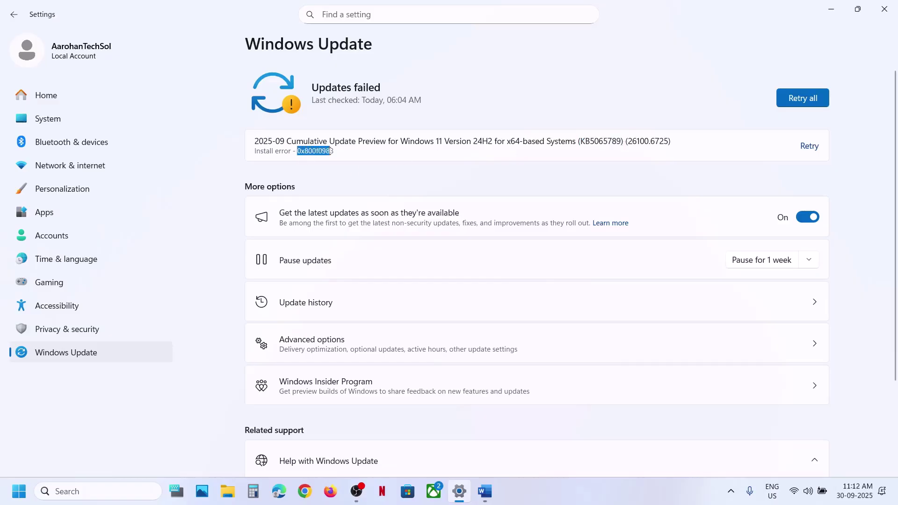
left_click_drag(330, 151, 335, 151)
left_click(808, 148)
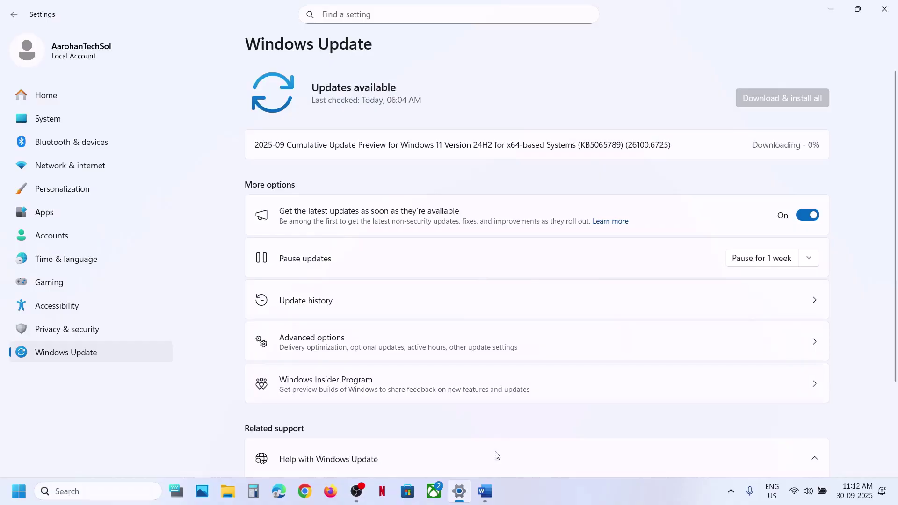
- Check Step 1 in the Word notes, then launch the Services console via a 'services' search
left_click(485, 491)
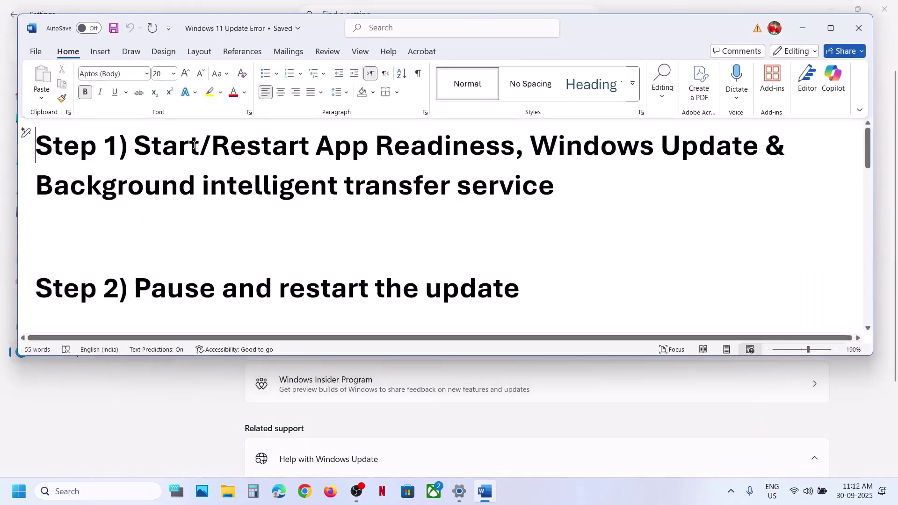
left_click(102, 489)
type("servic")
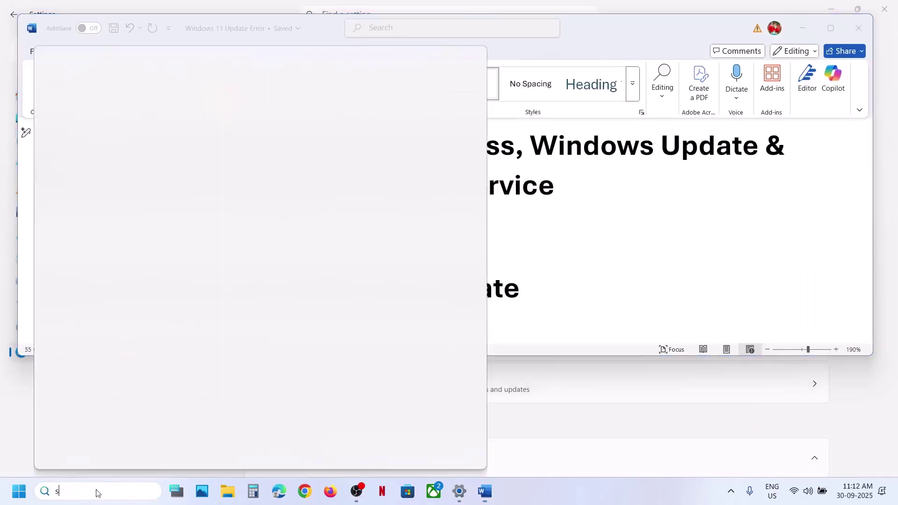
type("es")
key("Return")
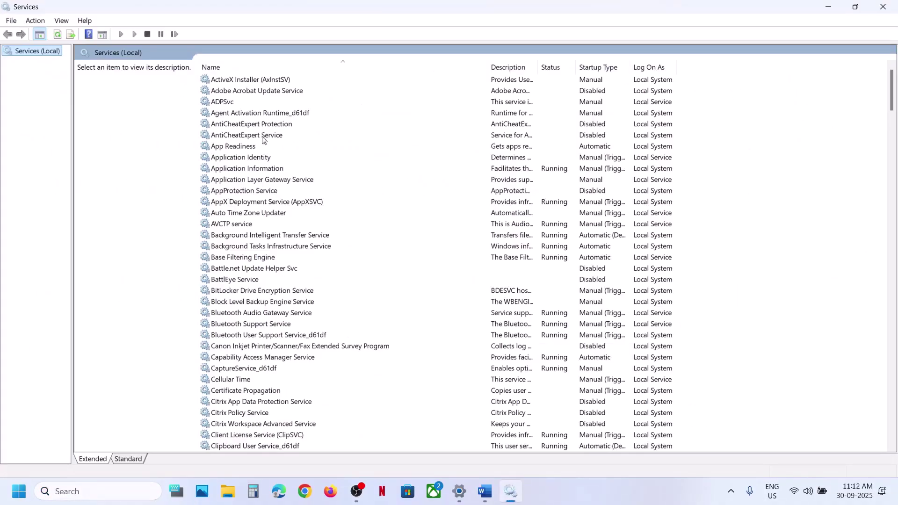
- Keep App Readiness on Automatic startup, apply it, and start the service
left_click(258, 147)
double_click(295, 148)
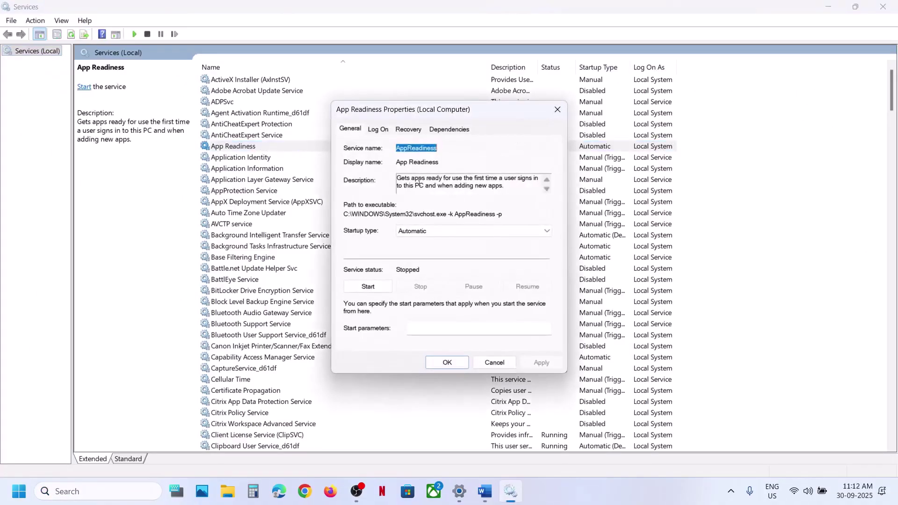
left_click(419, 232)
left_click(421, 248)
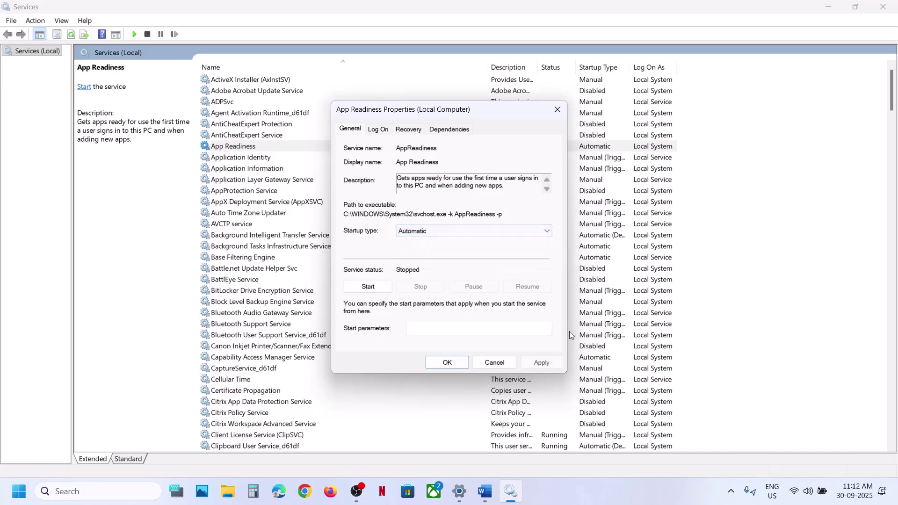
left_click(552, 364)
left_click(374, 288)
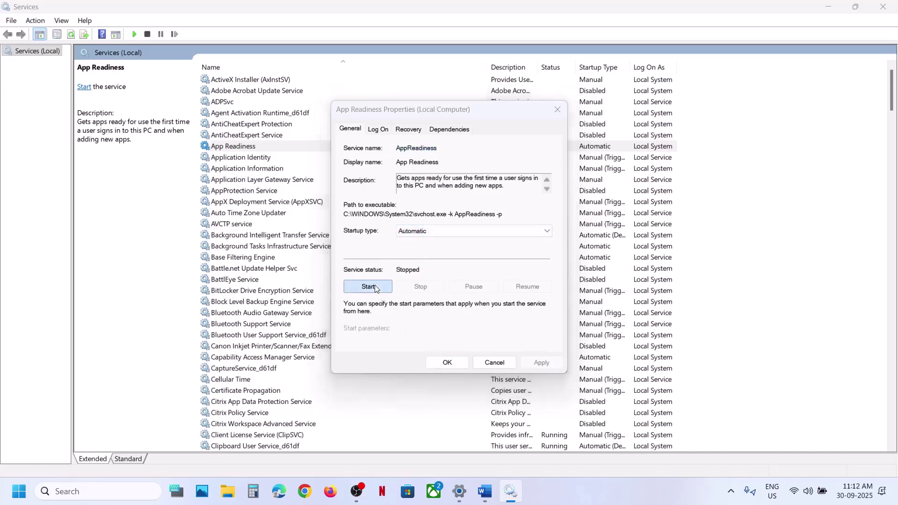
left_click(460, 365)
- Keep Windows Update on Automatic startup and restart the Windows Update service
left_click(318, 369)
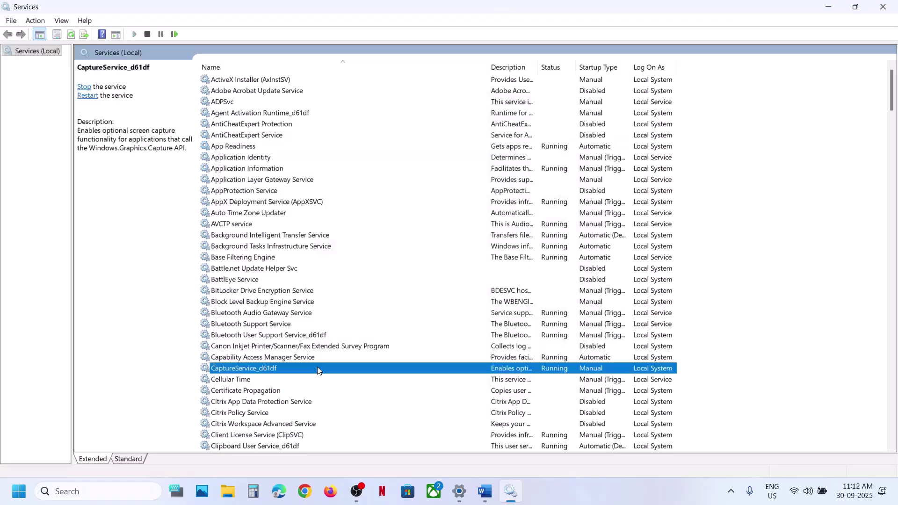
key("w")
scroll(318, 370, "down", 8)
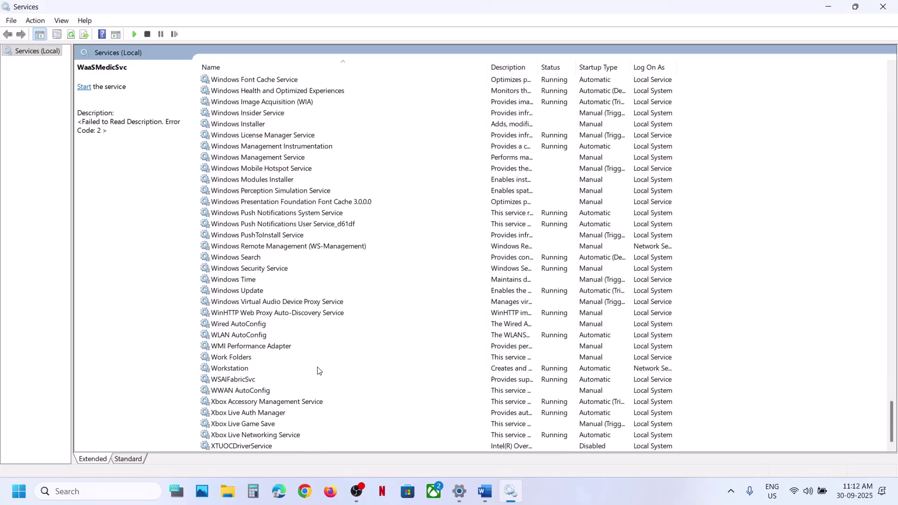
left_click(257, 292)
double_click(283, 291)
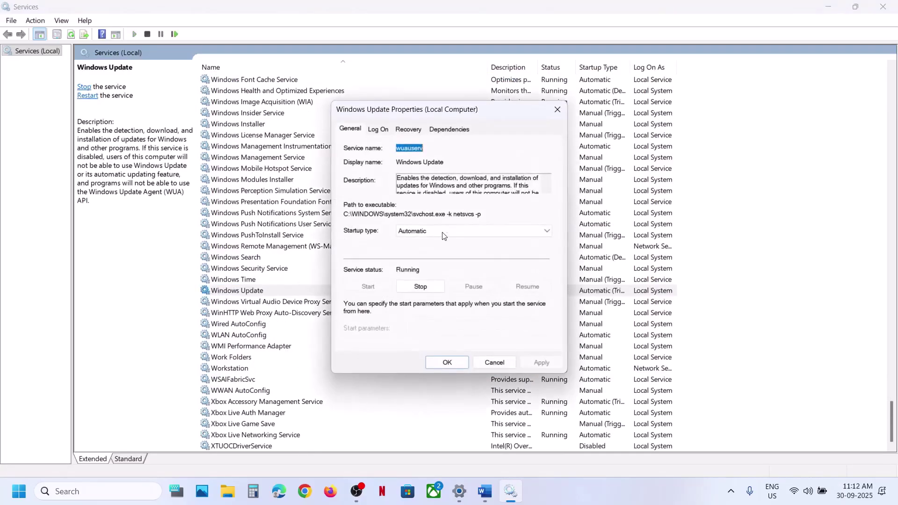
left_click(439, 231)
left_click(428, 250)
left_click(544, 361)
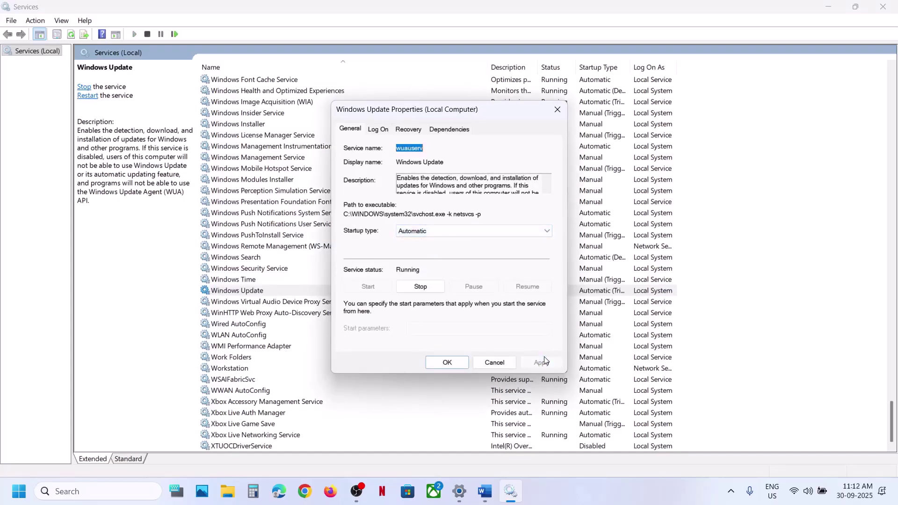
left_click(432, 364)
right_click(271, 292)
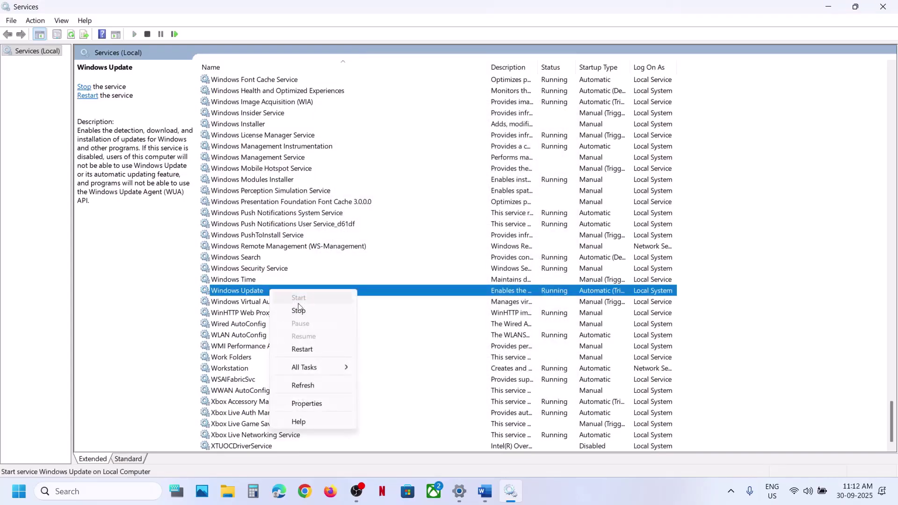
left_click(310, 351)
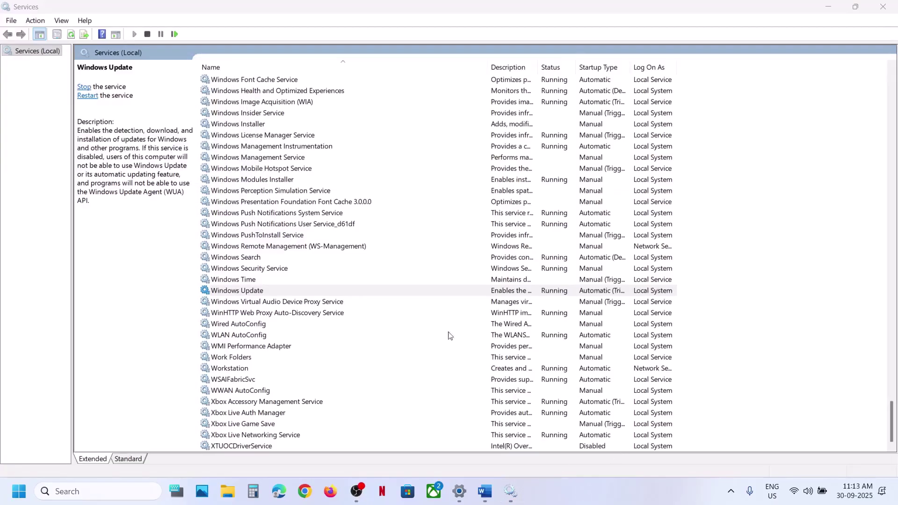
- Set Background Intelligent Transfer Service to Automatic, restart it, and return to the Word notes
left_click(247, 188)
key("b")
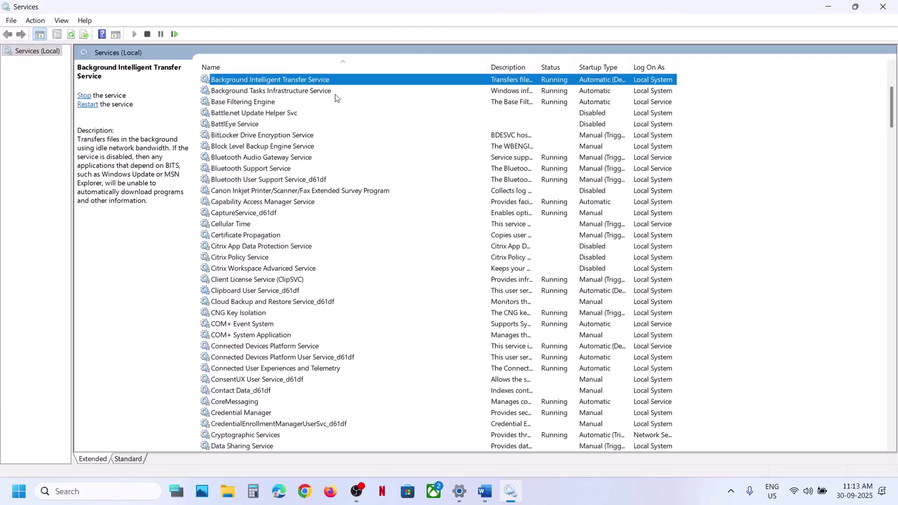
scroll(340, 96, "up", 2)
double_click(317, 149)
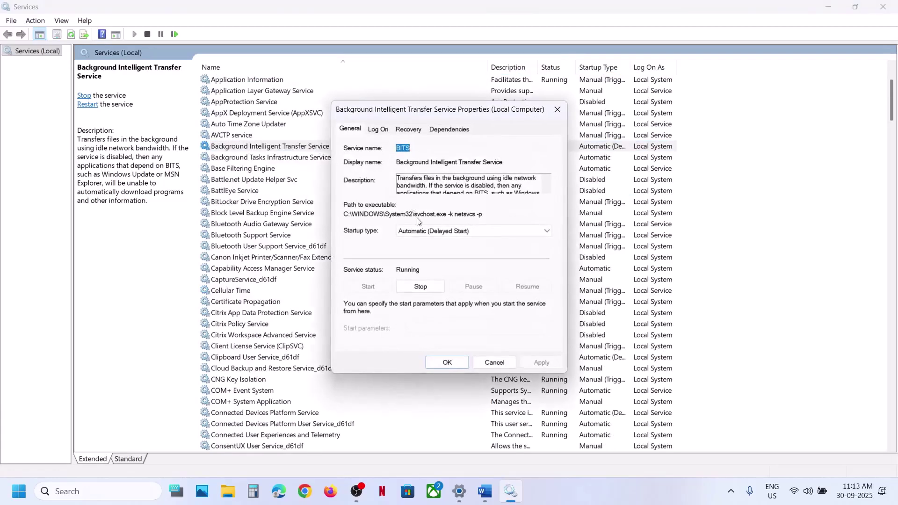
left_click(424, 231)
left_click(433, 249)
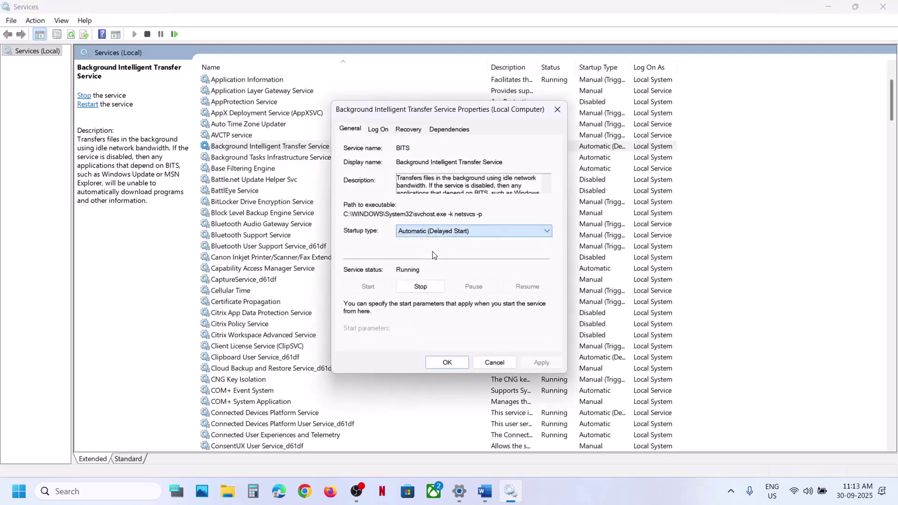
left_click(545, 363)
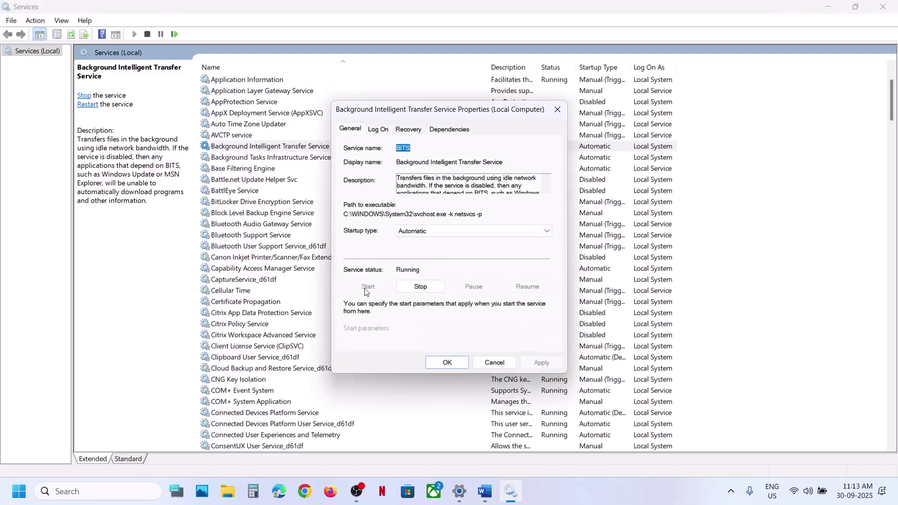
left_click(437, 363)
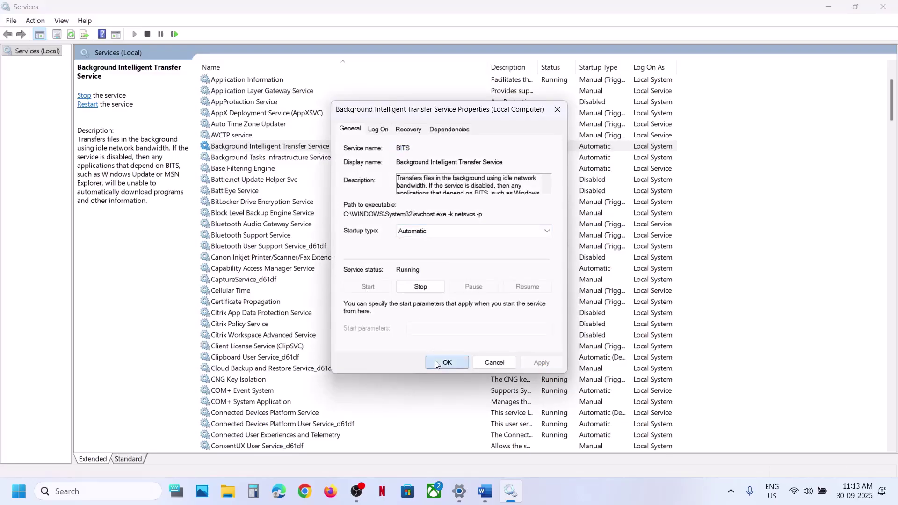
right_click(303, 151)
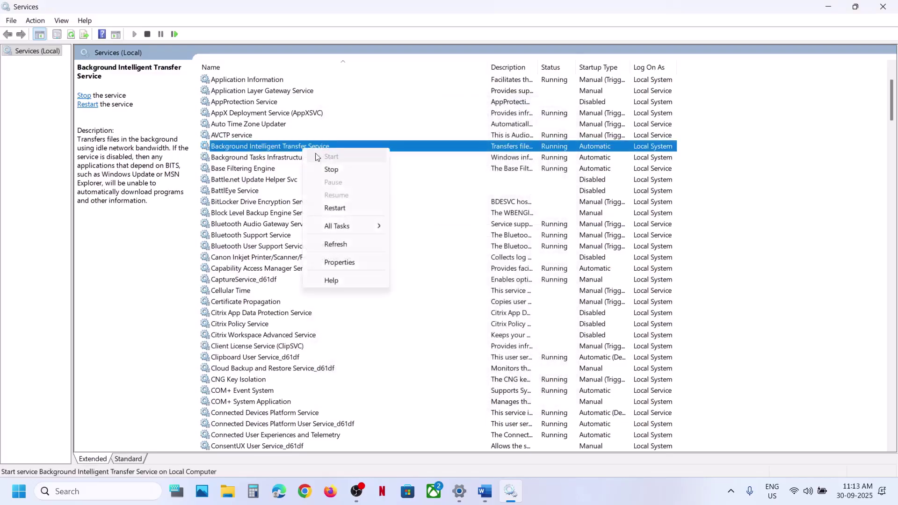
left_click(339, 208)
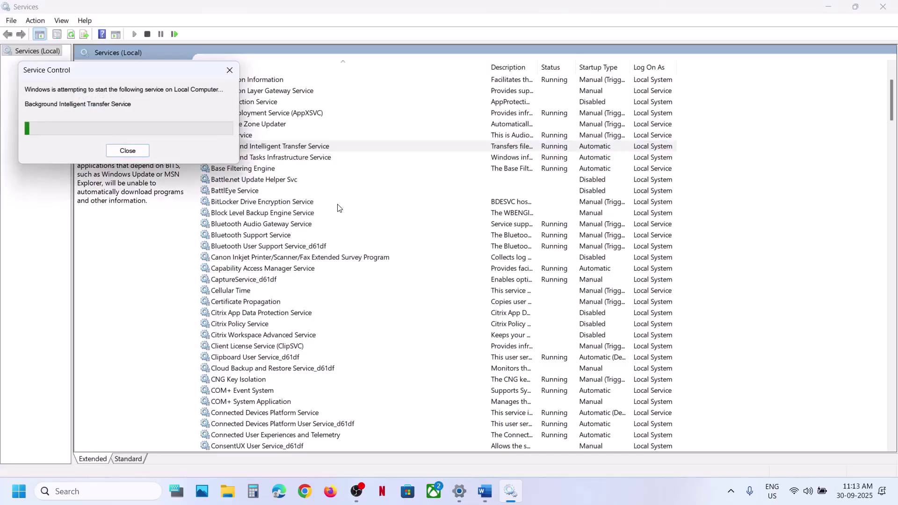
left_click(486, 491)
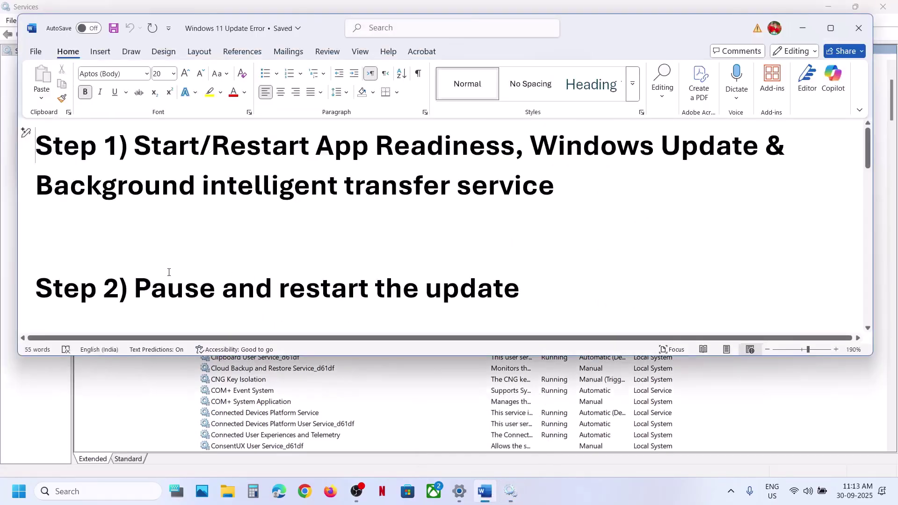
- Following Step 2, retry the update, pause updates for 1 week, then resume them
left_click_drag(169, 272, 522, 290)
left_click(459, 498)
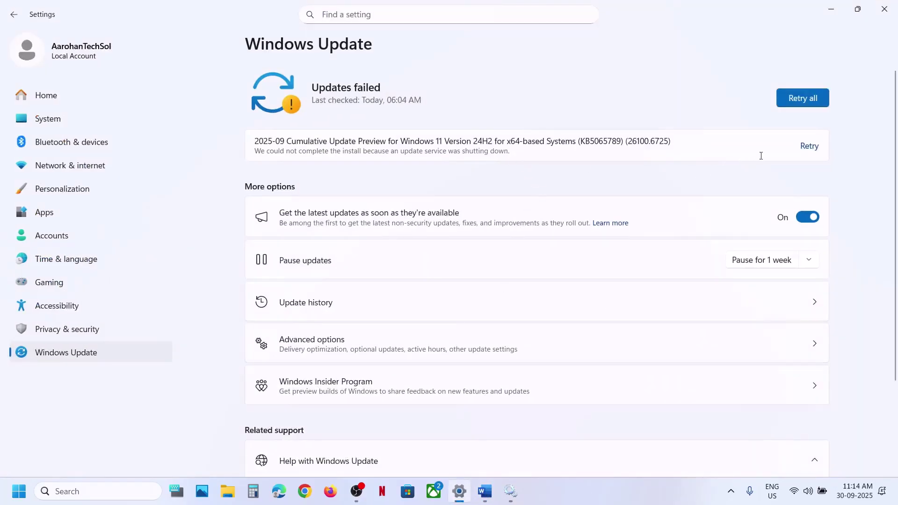
left_click(809, 146)
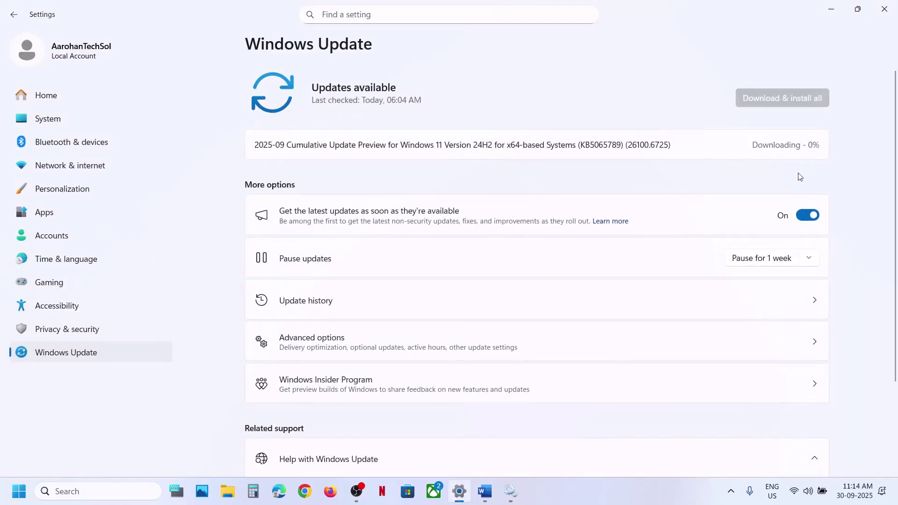
left_click(754, 261)
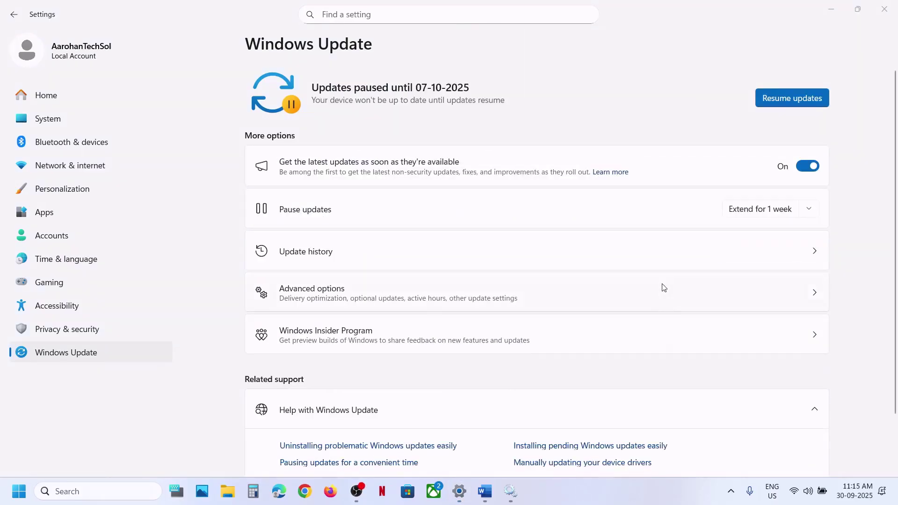
left_click(784, 98)
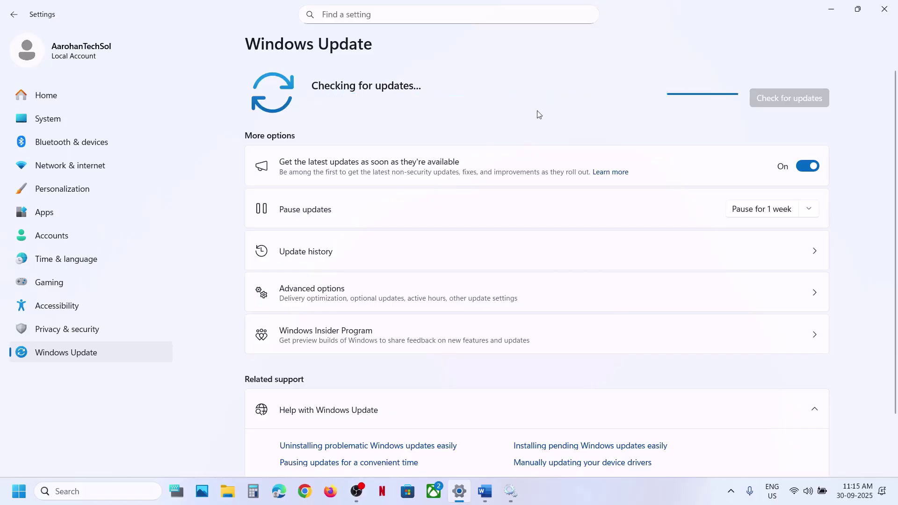
- Copy the sfc /scannow command from Step 3 of the Word notes
left_click(491, 500)
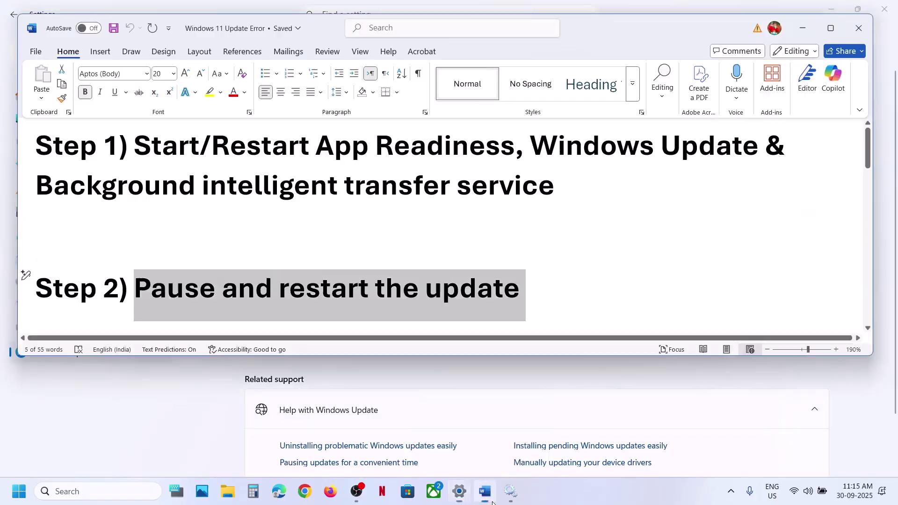
scroll(379, 265, "down", 5)
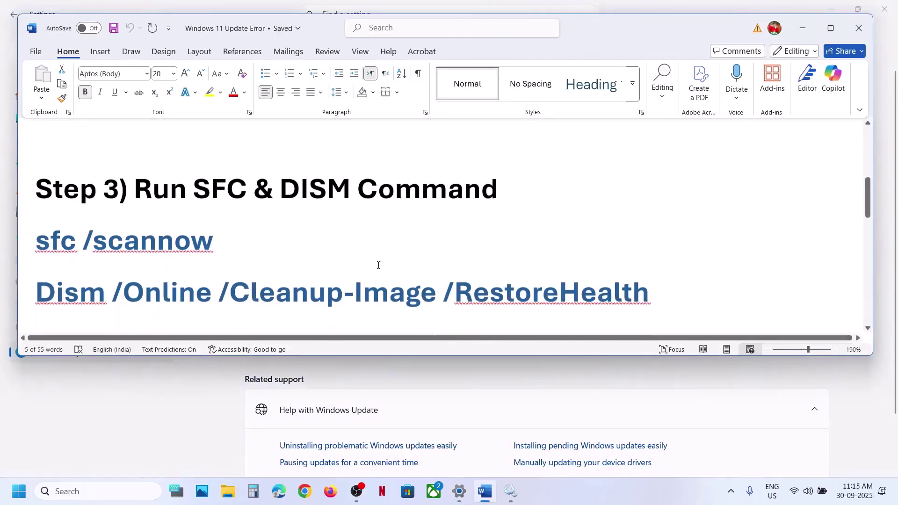
triple_click(234, 237)
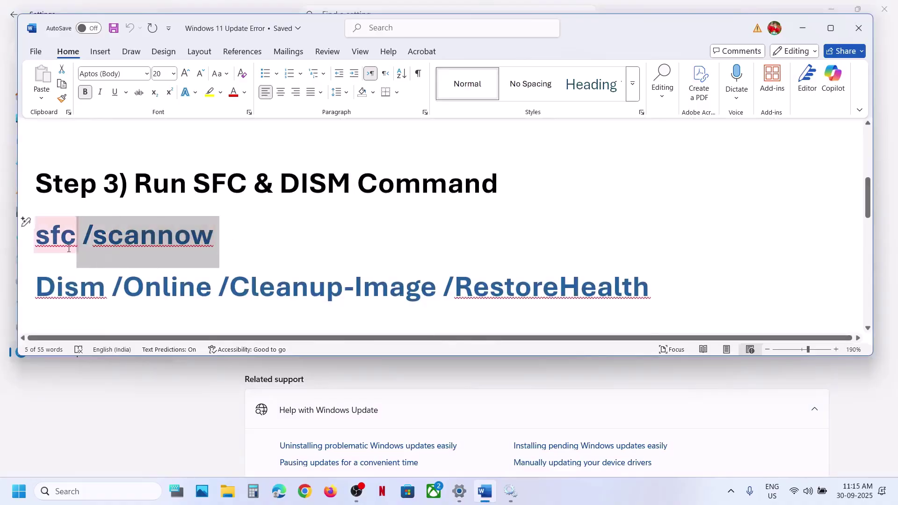
right_click(56, 228)
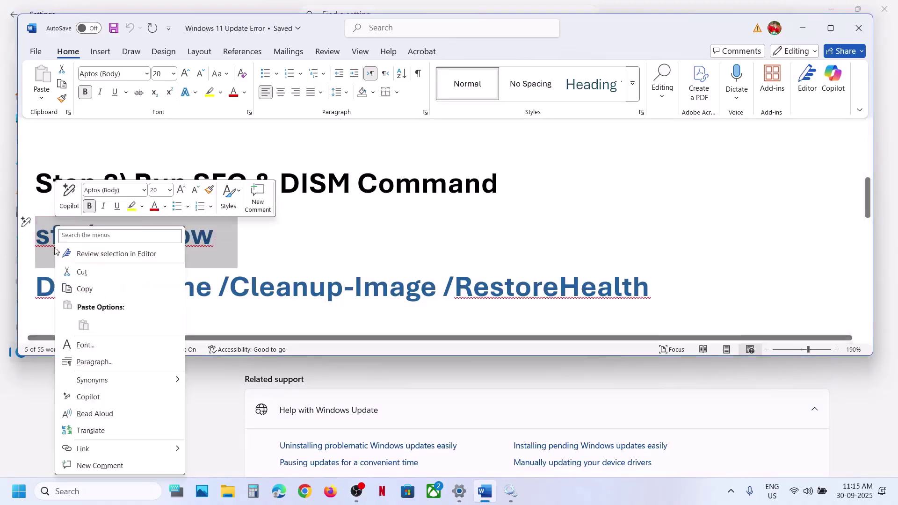
left_click(112, 289)
- Search for cmd and run Command Prompt as administrator
left_click(106, 492)
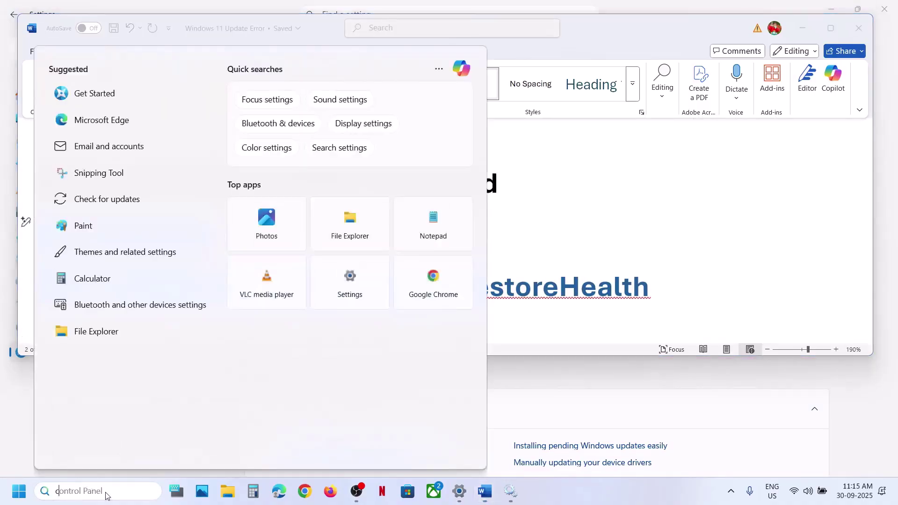
type("cmd")
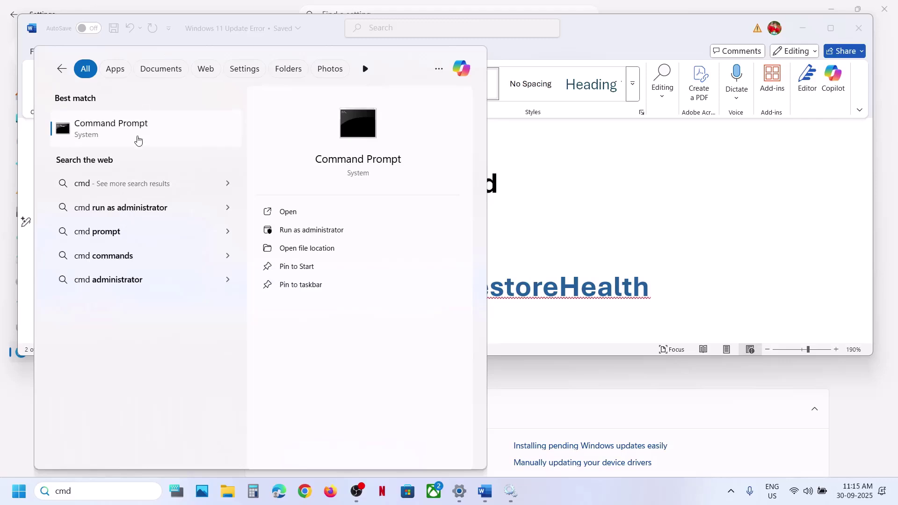
right_click(138, 141)
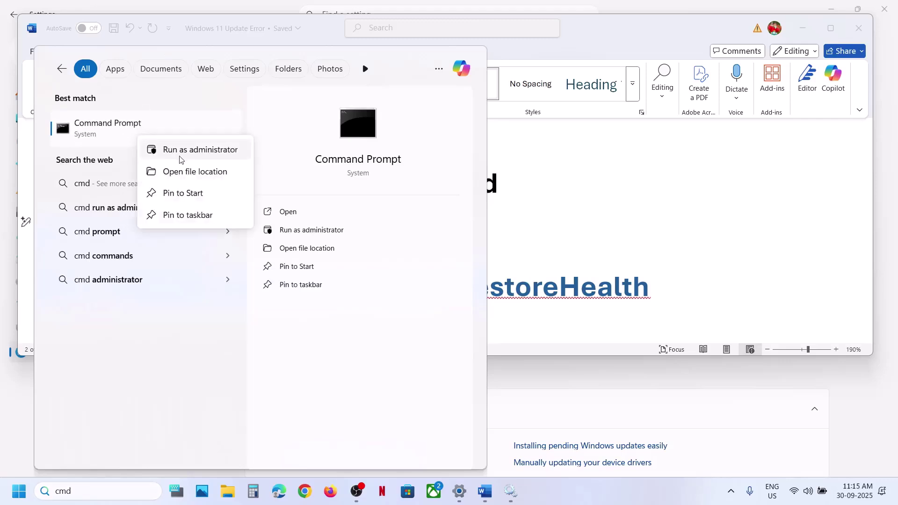
left_click(193, 150)
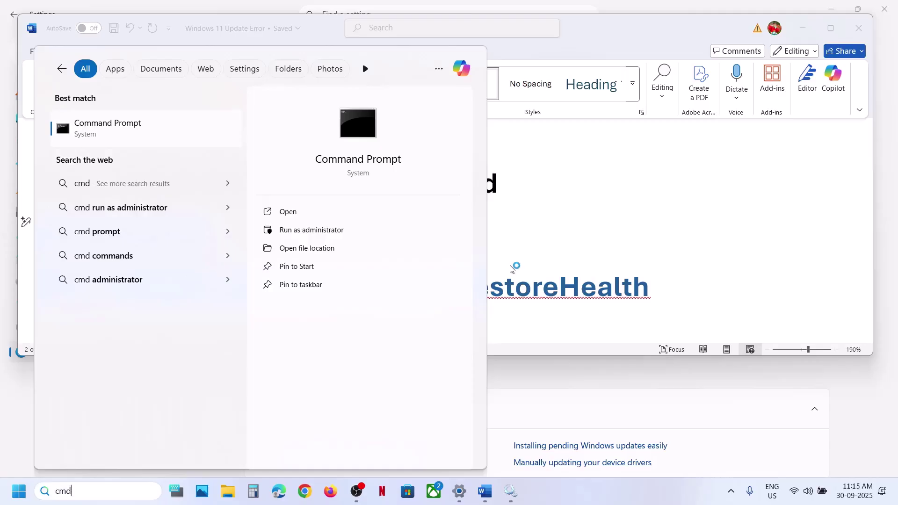
- Approve the UAC prompt and run the pasted sfc /scannow in the admin Command Prompt
left_click(423, 337)
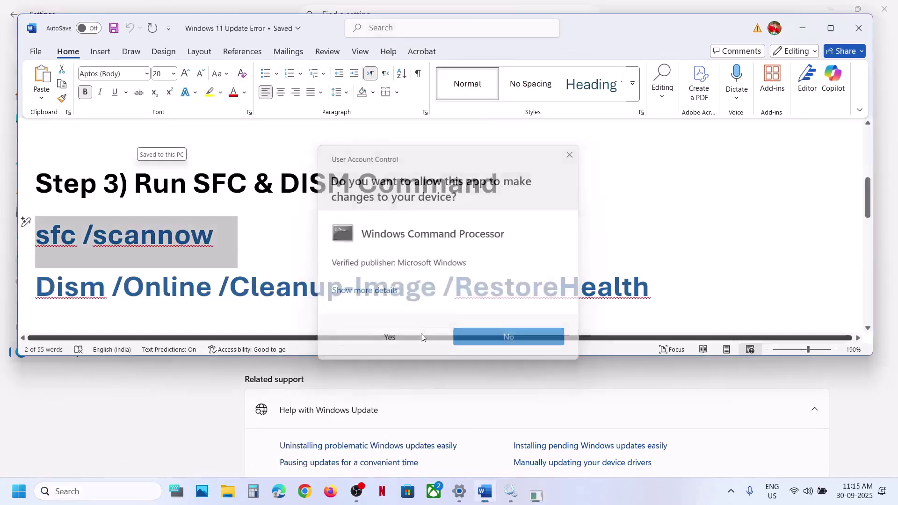
left_click(296, 194)
key("ctrl+v")
key("Return")
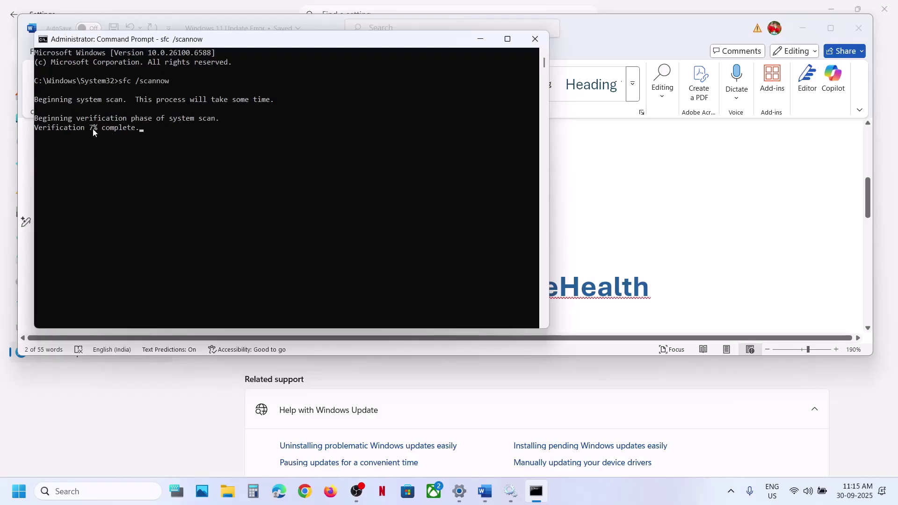
- Select the DISM command in the notes while checking on the running scan
key("alt+Tab")
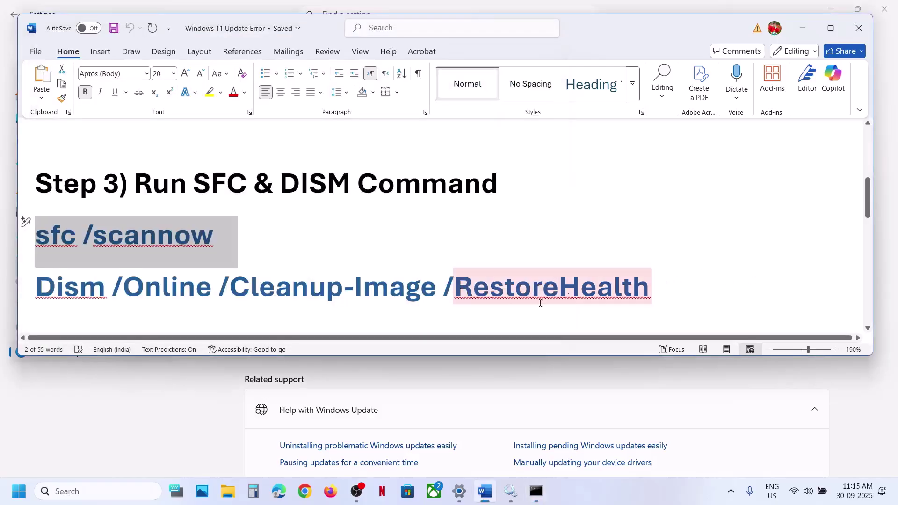
triple_click(420, 294)
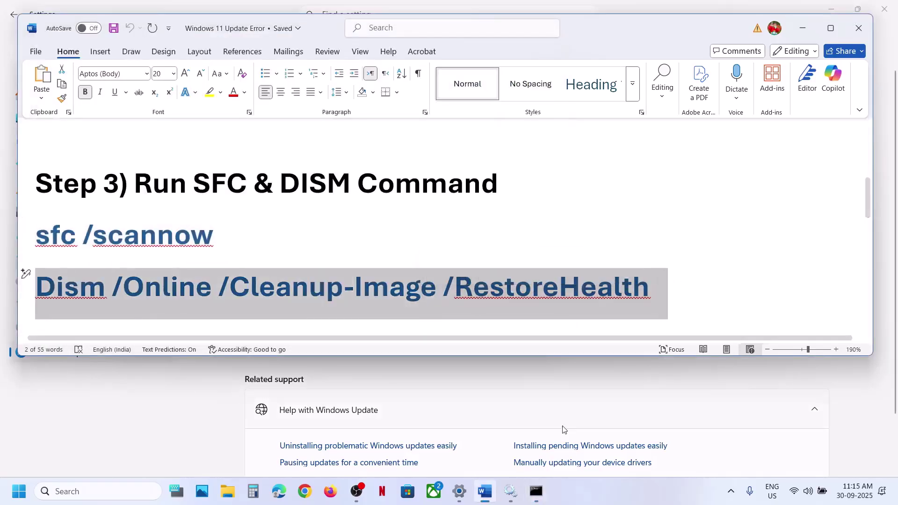
left_click(544, 493)
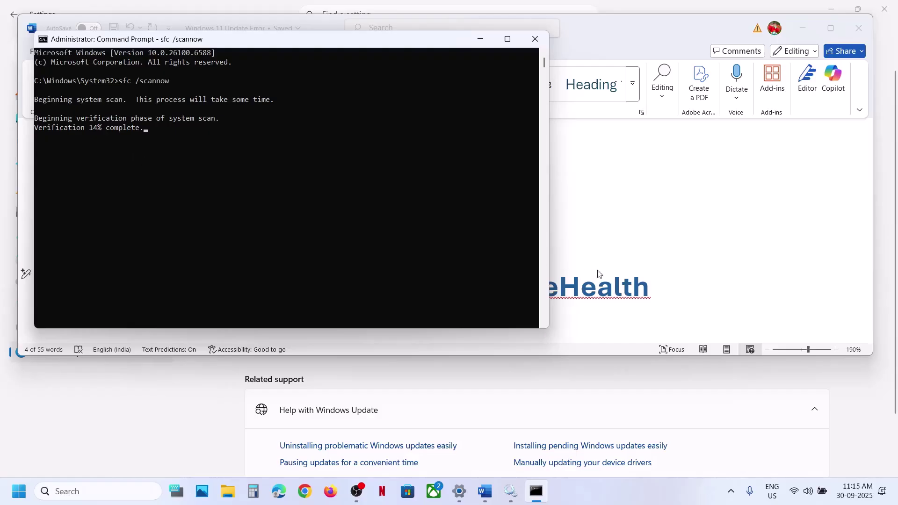
key("alt+Tab")
left_click(536, 491)
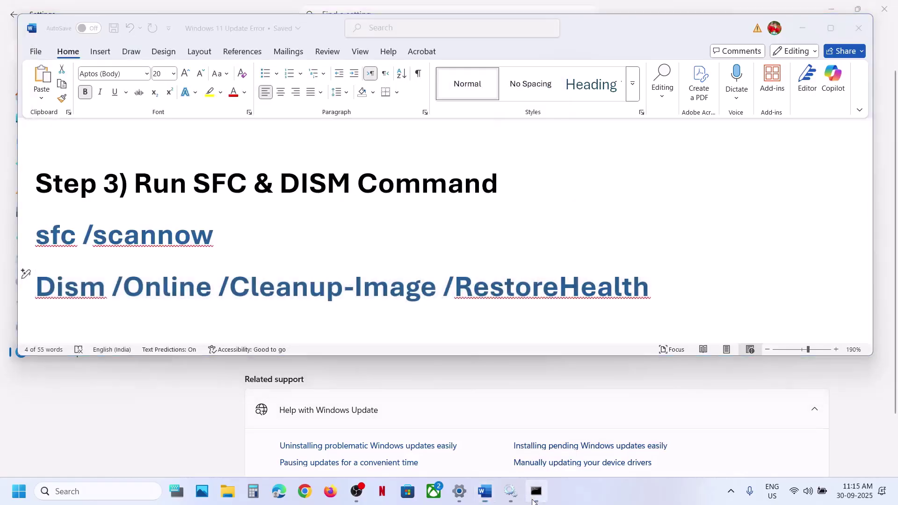
key("alt+Tab")
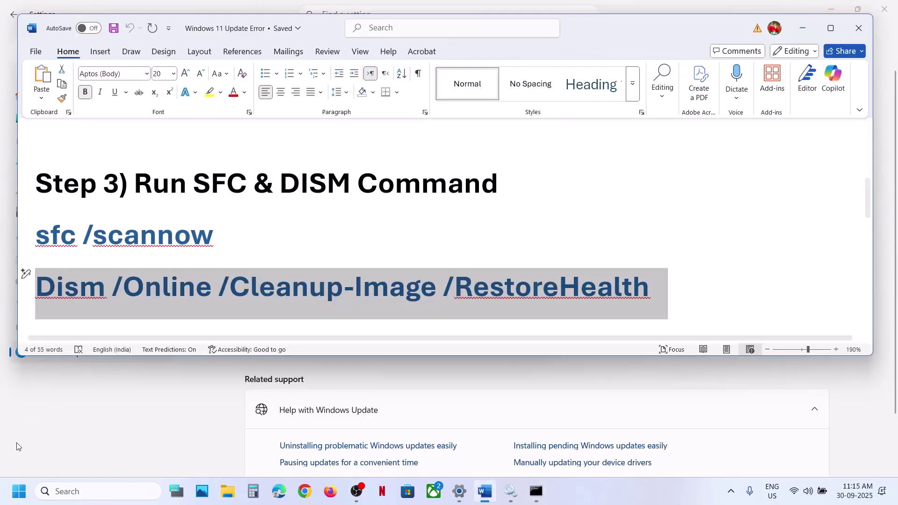
- Glance at the Start menu power options, then scroll the Word notes to Step 4
key("super")
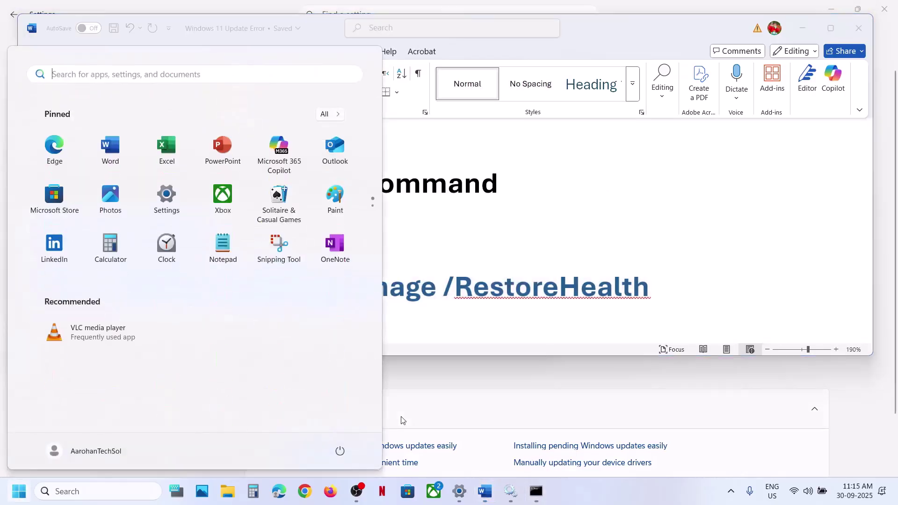
left_click(340, 450)
key("Escape")
key("Escape")
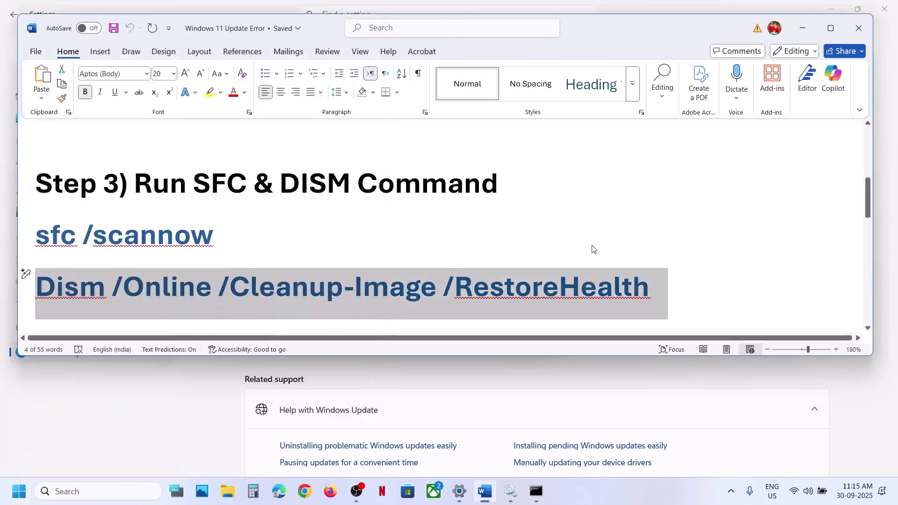
scroll(593, 246, "down", 4)
scroll(593, 245, "down", 3)
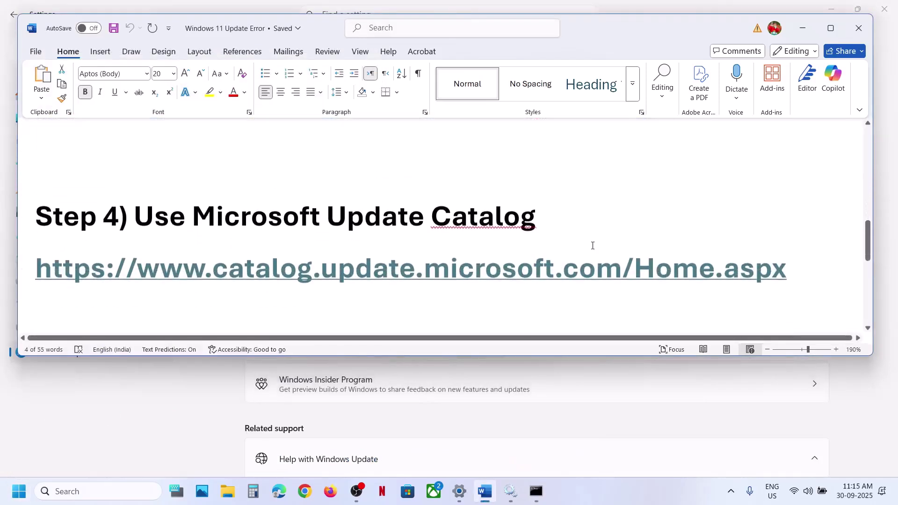
- Search Microsoft Update Catalog for KB5065789 and translate the results into English
left_click(430, 267, "ctrl")
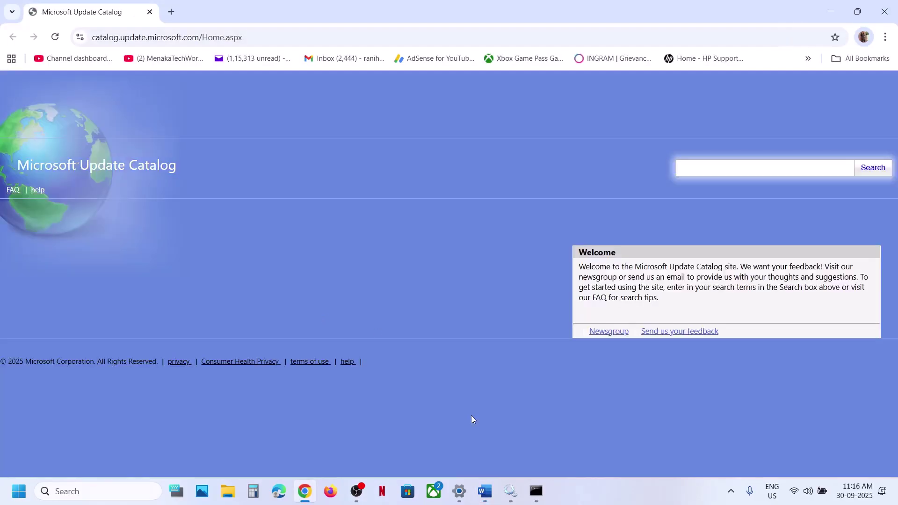
left_click(459, 491)
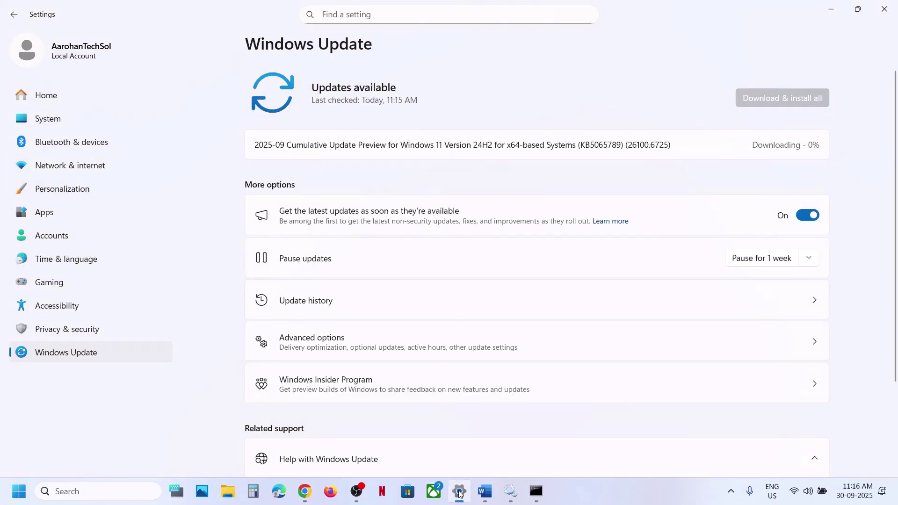
double_click(598, 146)
key("alt+Tab")
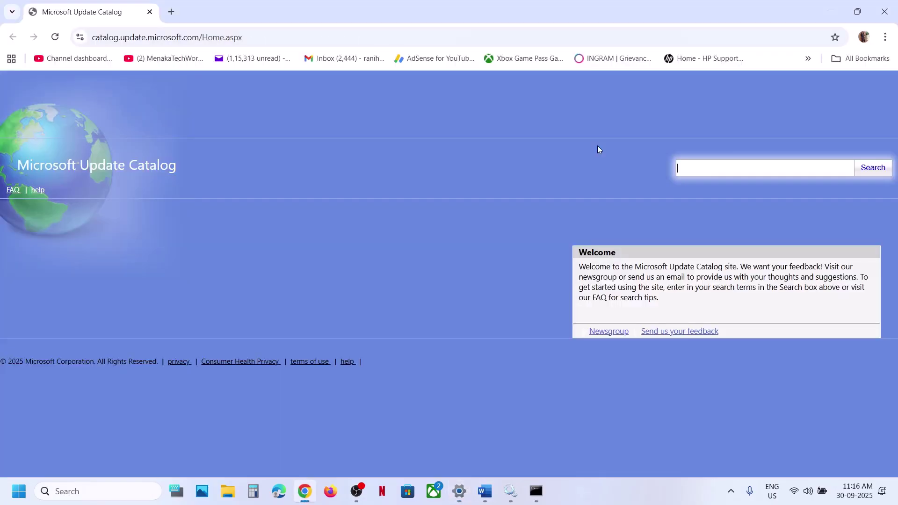
left_click(700, 170)
key("ctrl+v")
left_click(874, 168)
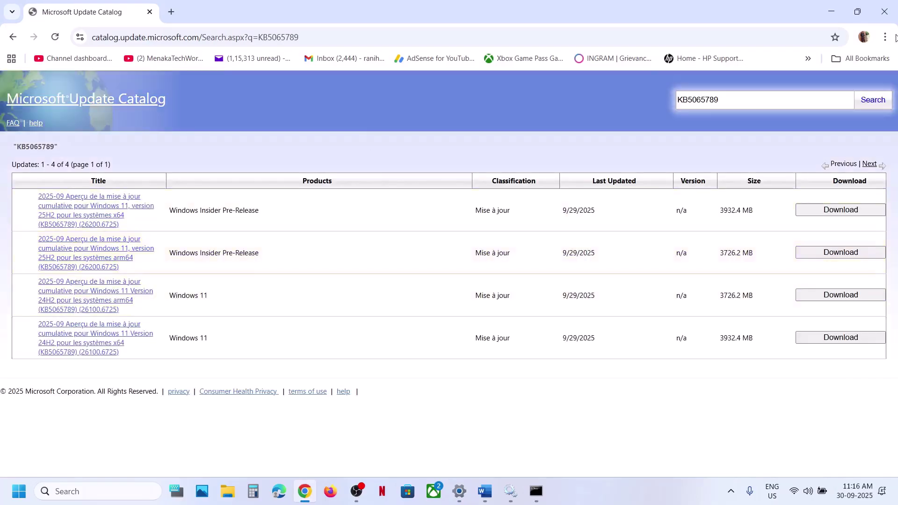
left_click(886, 37)
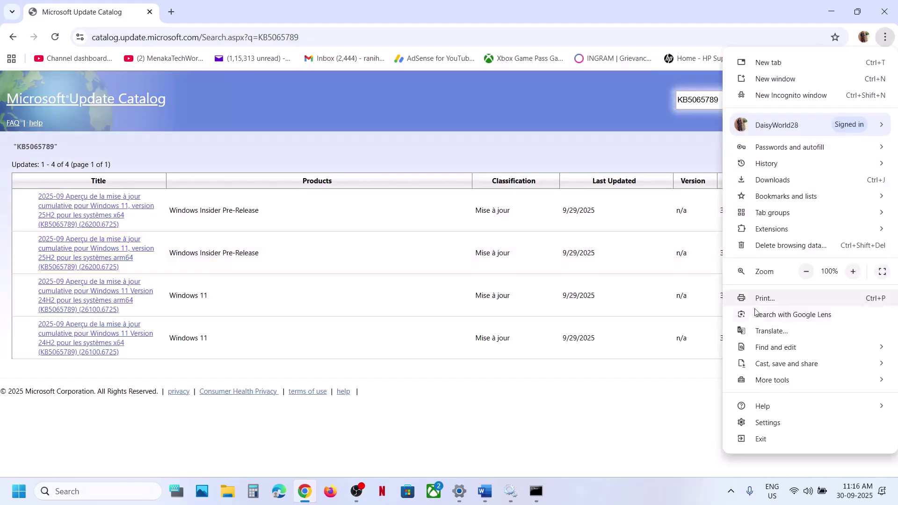
left_click(767, 333)
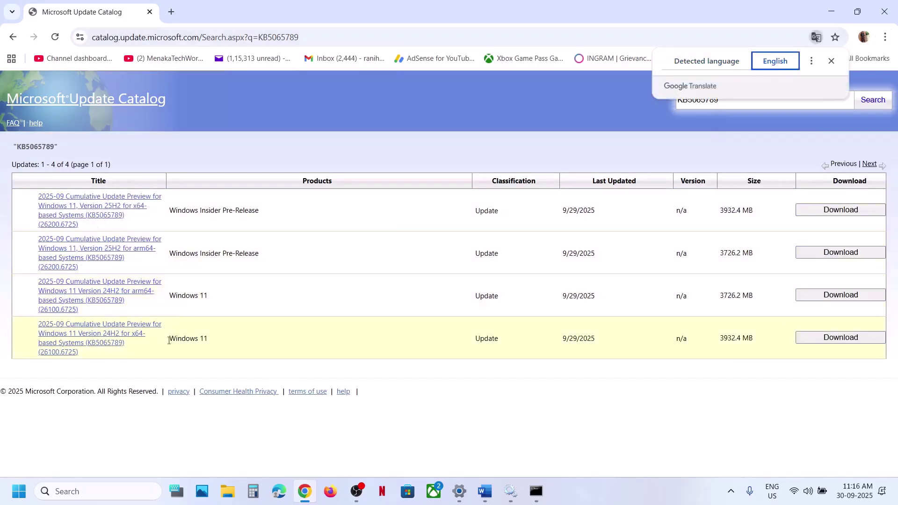
- Run winver to confirm Windows 11 version 24H2, then return to Settings
left_click(110, 488)
type("win")
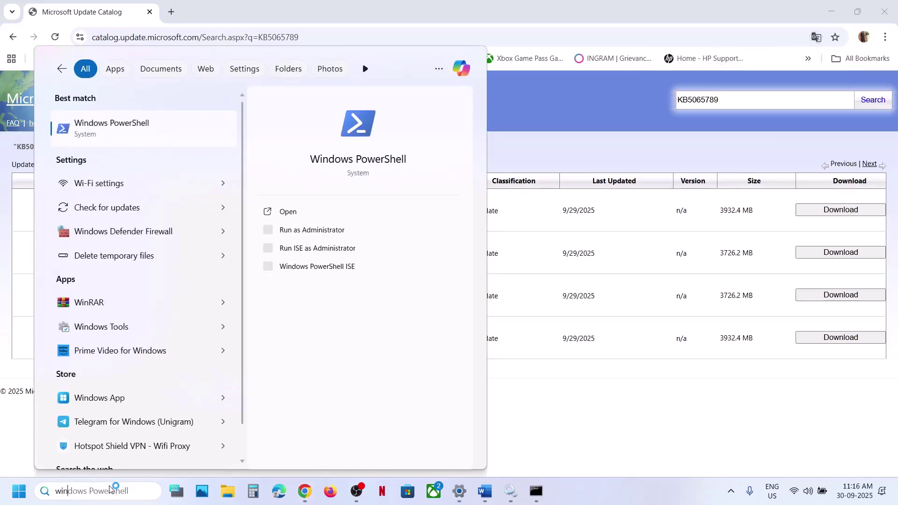
type("ver")
key("Return")
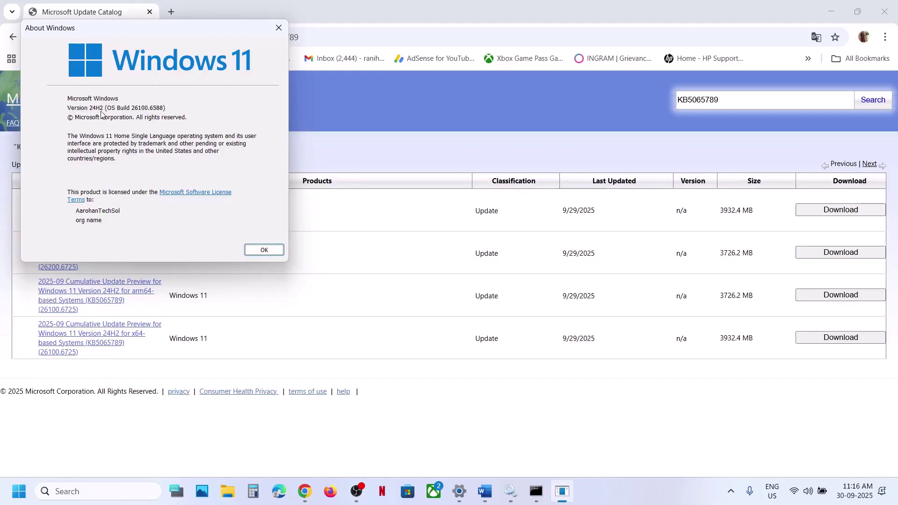
left_click(277, 31)
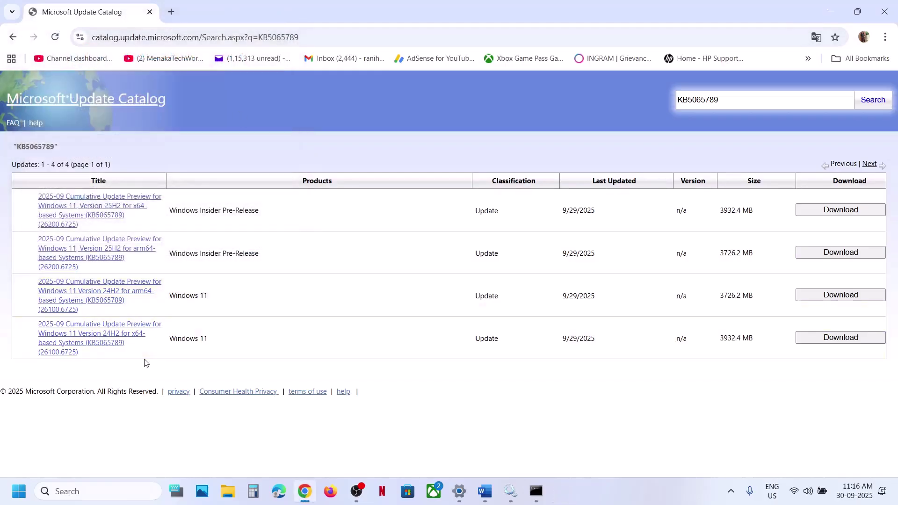
key("alt+Tab")
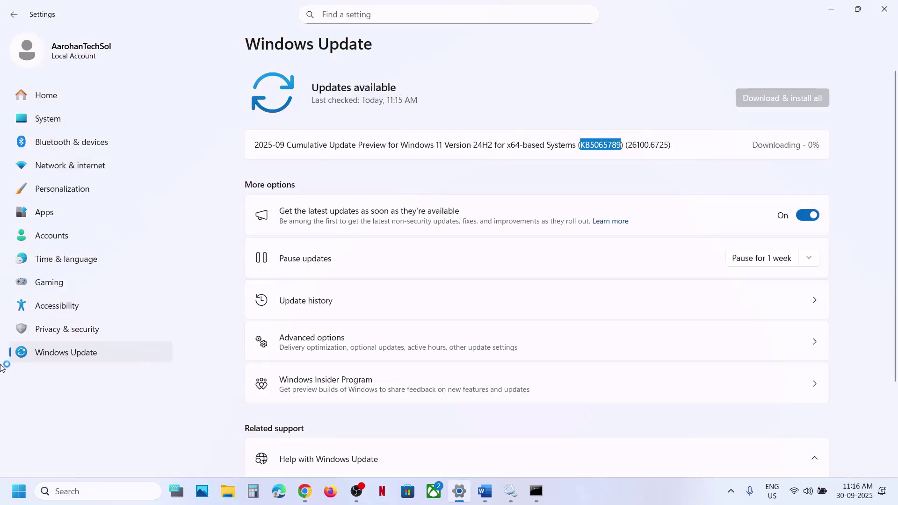
- Confirm System > About shows a 64-bit x64-based processor, then close Settings
left_click(63, 118)
scroll(357, 286, "down", 15)
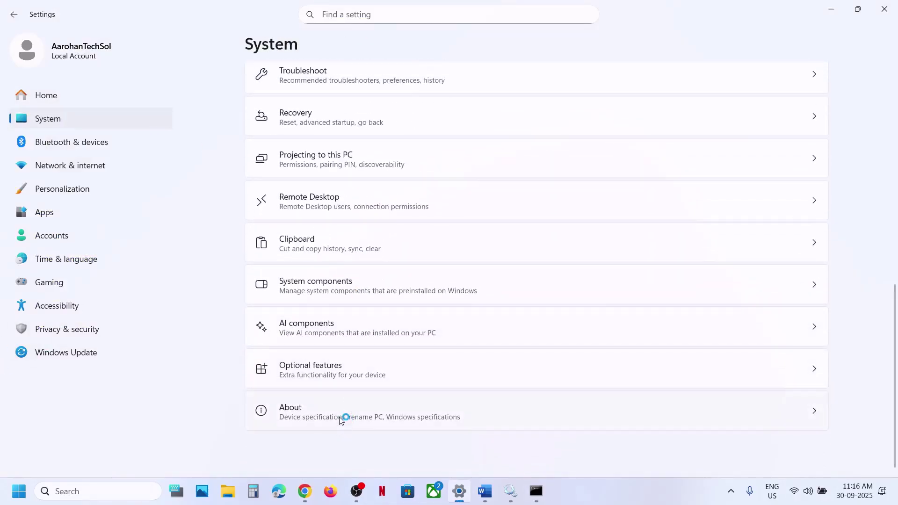
left_click(340, 420)
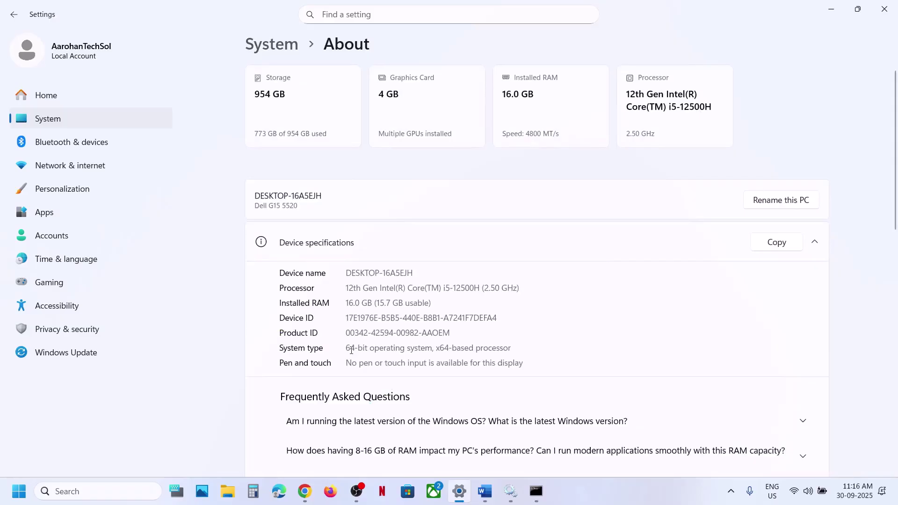
left_click_drag(352, 351, 555, 357)
left_click(894, 13)
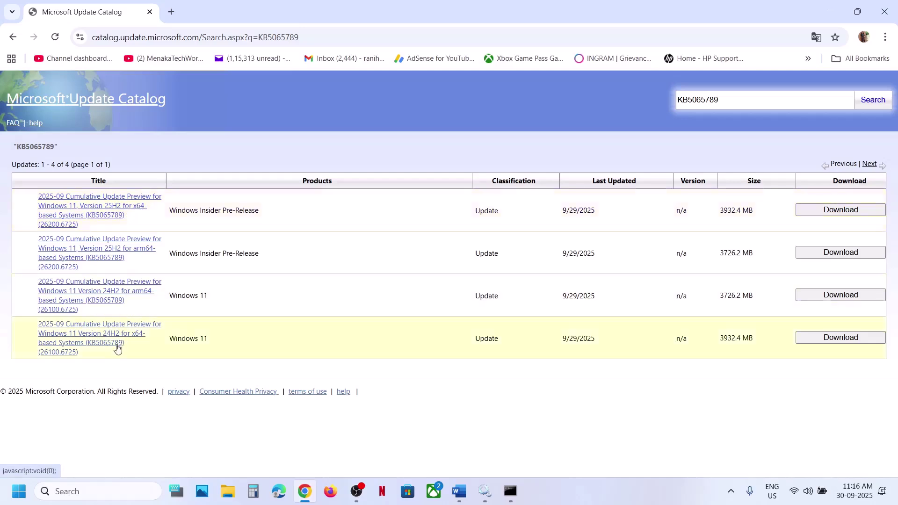
- Download the Windows 11 24H2 x64 KB5065789 .msu package from the catalog
left_click(854, 341)
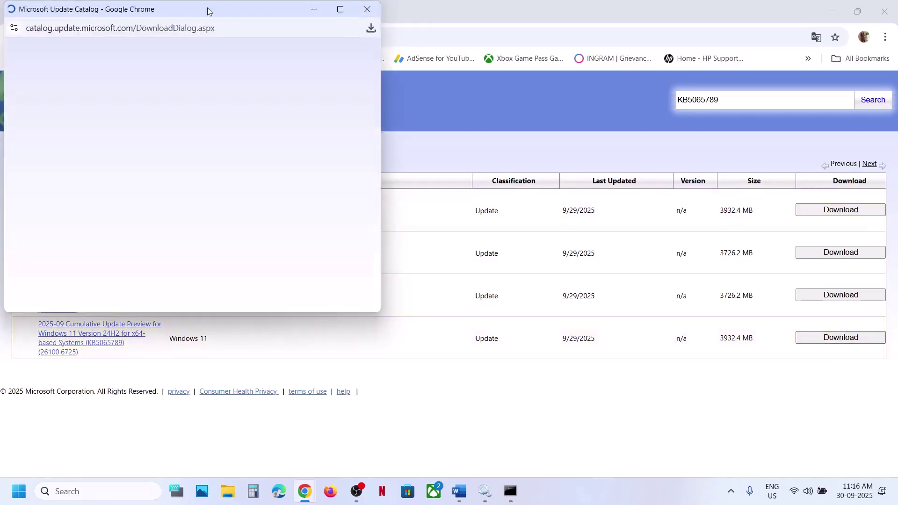
left_click_drag(209, 10, 454, 125)
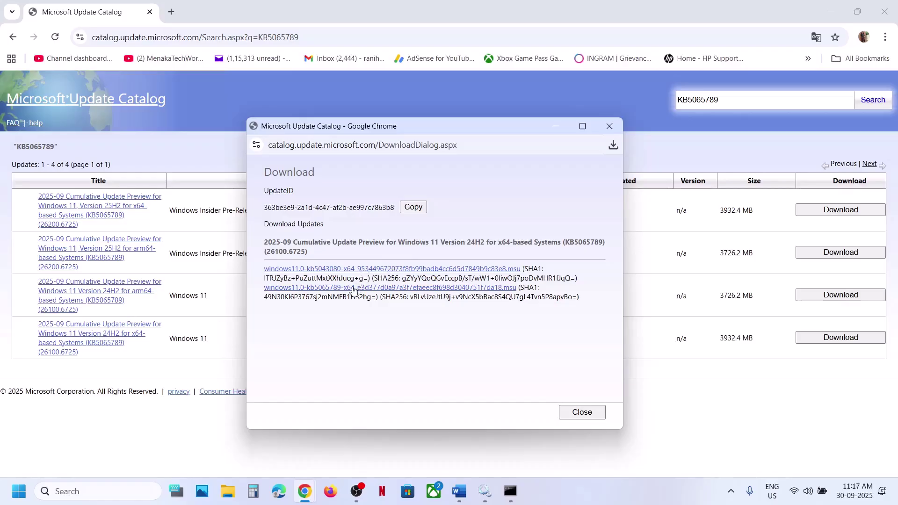
left_click(336, 289)
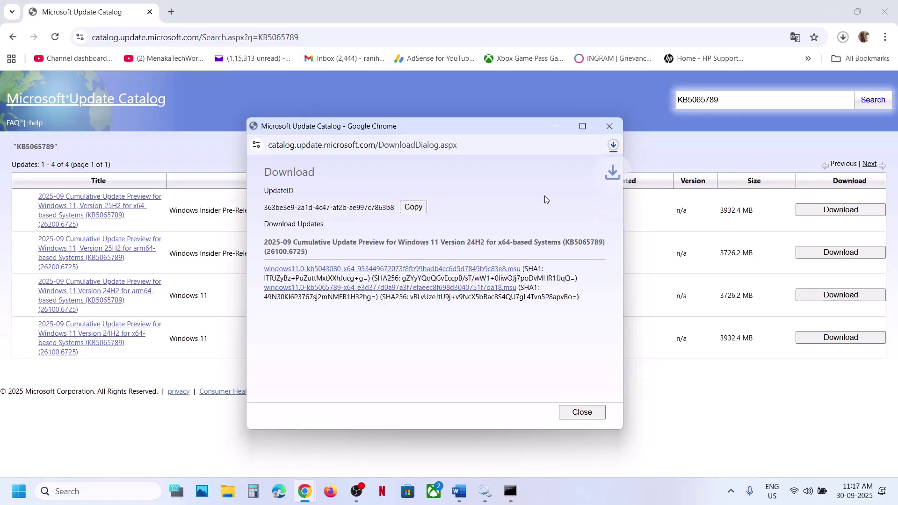
left_click(613, 145)
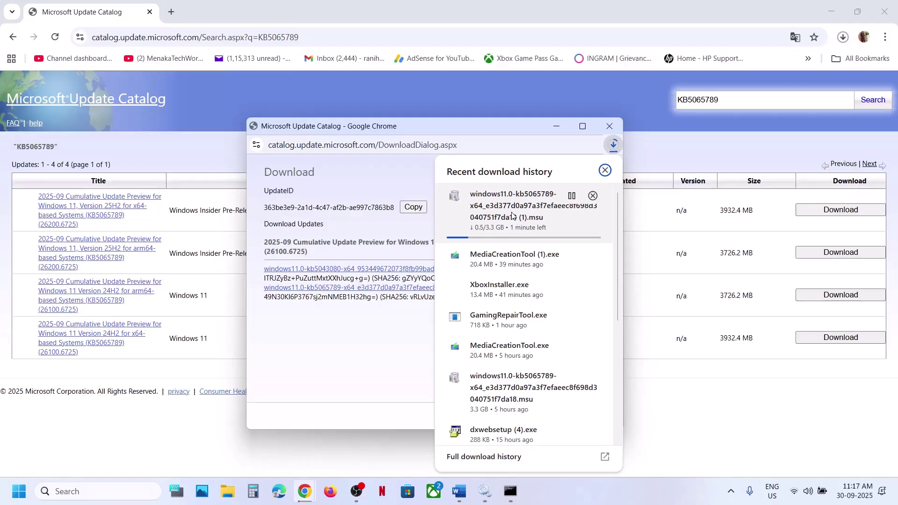
left_click(637, 401)
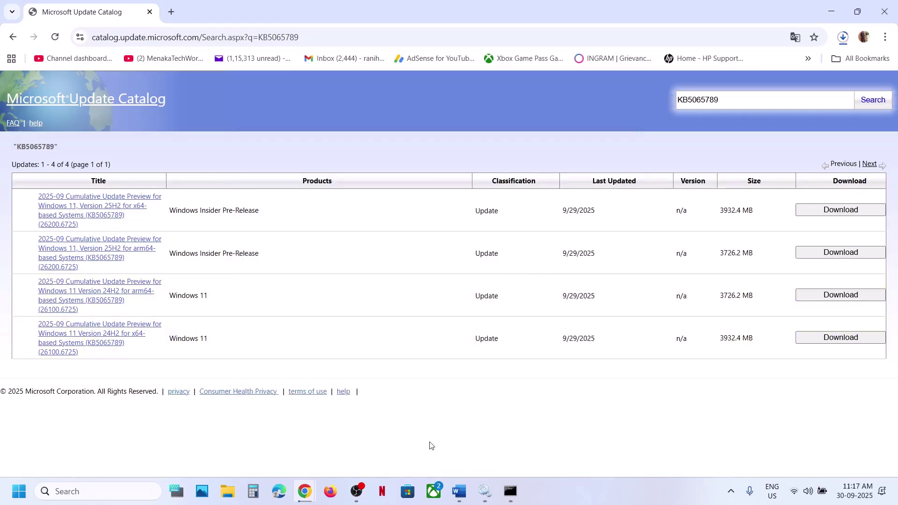
- In the troubleshooting notes, highlight the Fix Problems Using Windows Update step
left_click(469, 499)
scroll(303, 215, "down", 3)
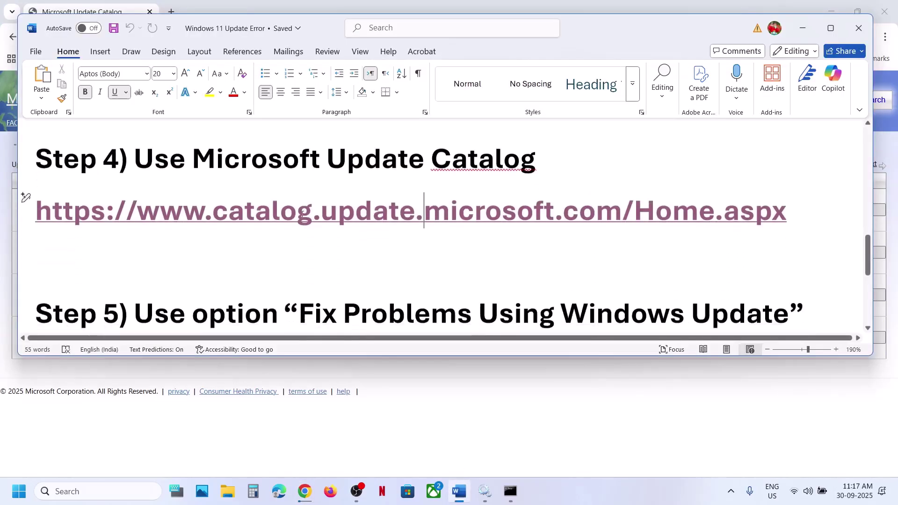
left_click_drag(314, 221, 789, 225)
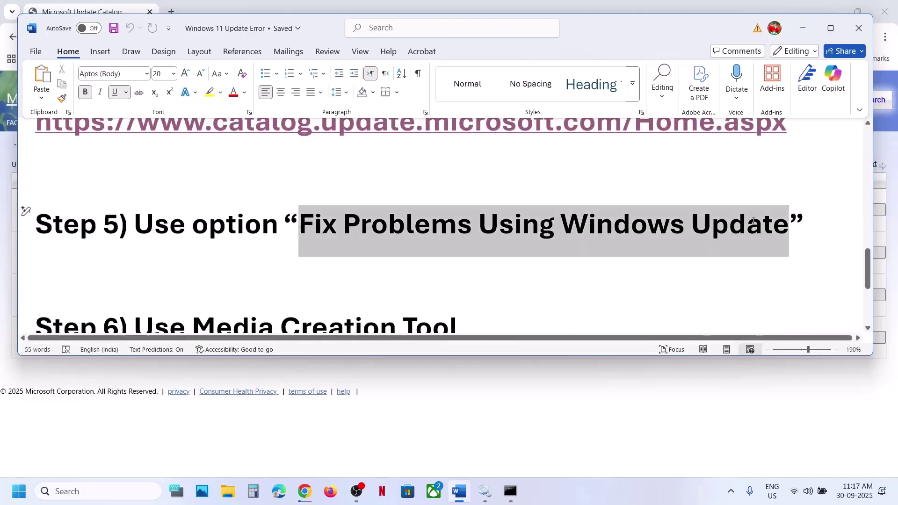
- Go to the Recovery page via Windows Update > Advanced options in Settings
key("super+i")
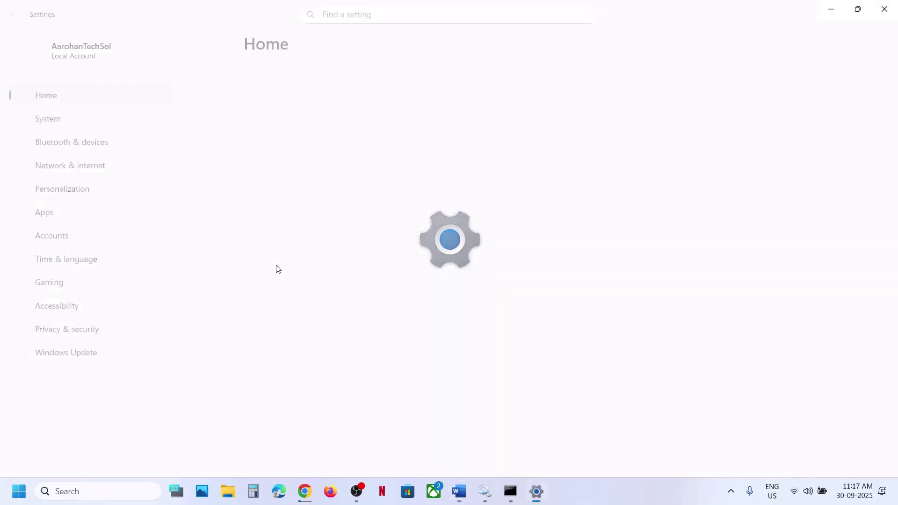
left_click(85, 344)
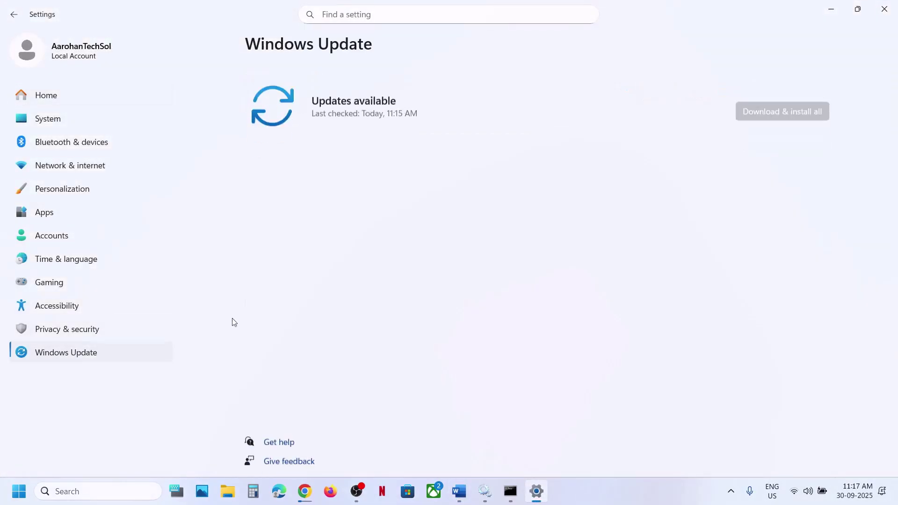
scroll(343, 326, "down", 2)
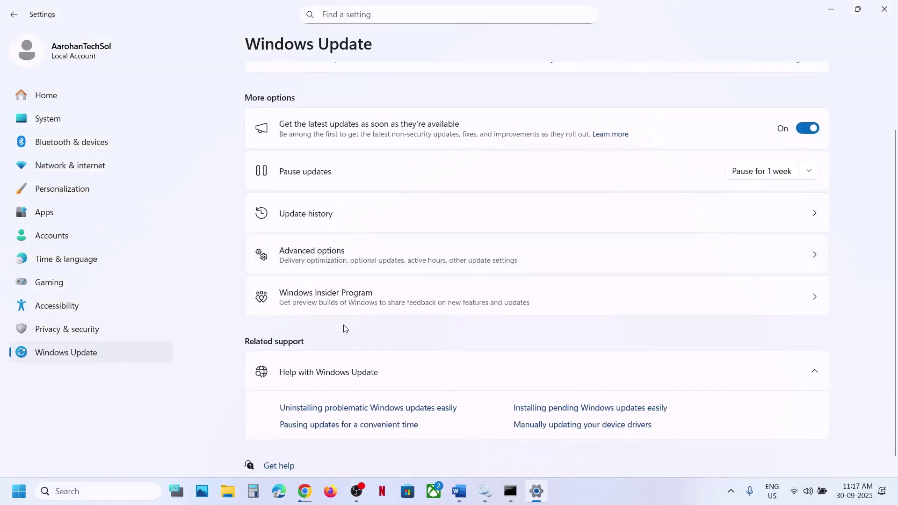
left_click(330, 257)
scroll(333, 299, "down", 5)
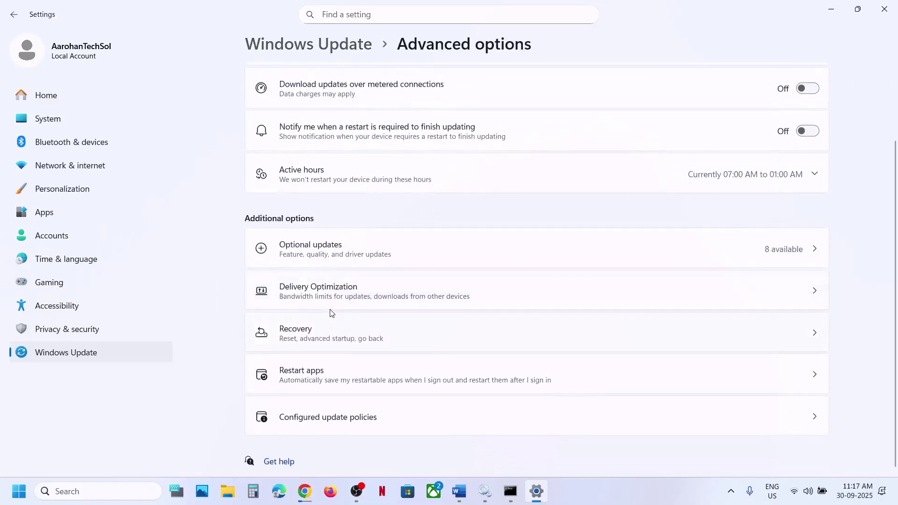
left_click(302, 344)
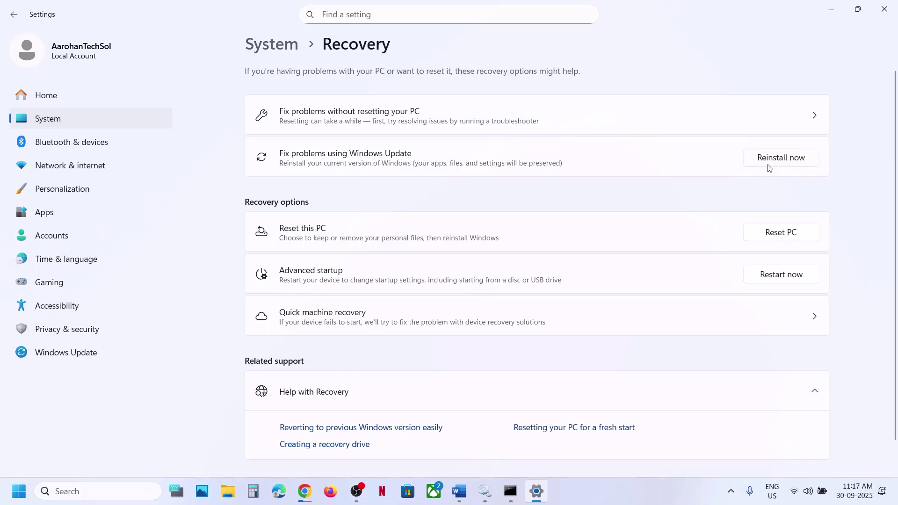
- Download MediaCreationTool.exe (20.4 MB) from the Download Windows 11 link in the notes
left_click(449, 434)
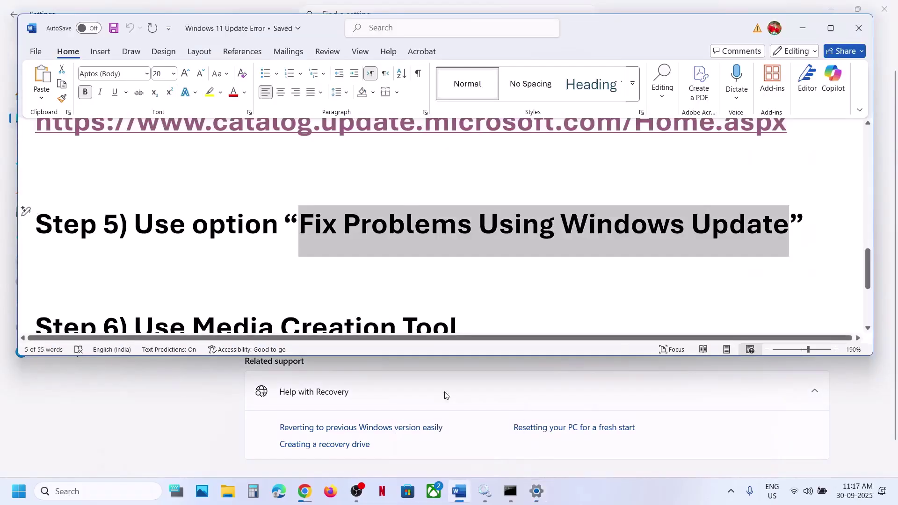
scroll(374, 310, "down", 3)
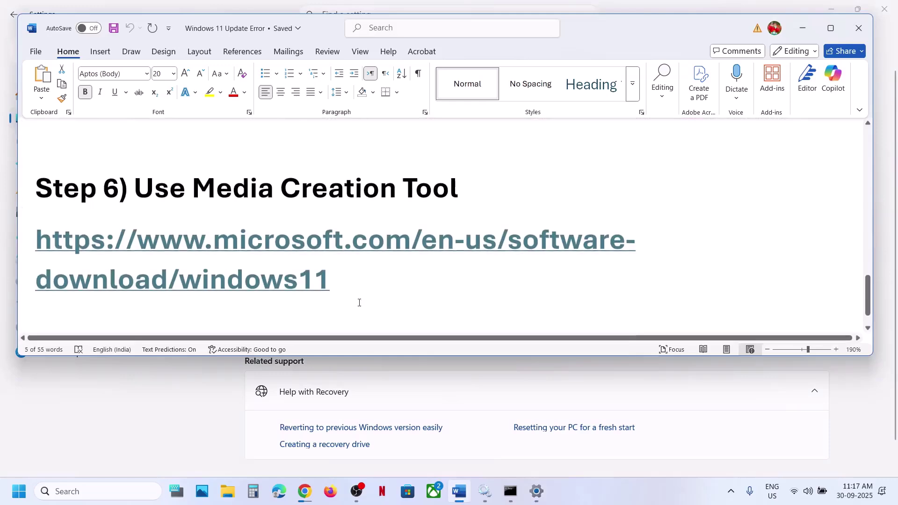
left_click(238, 252, "ctrl")
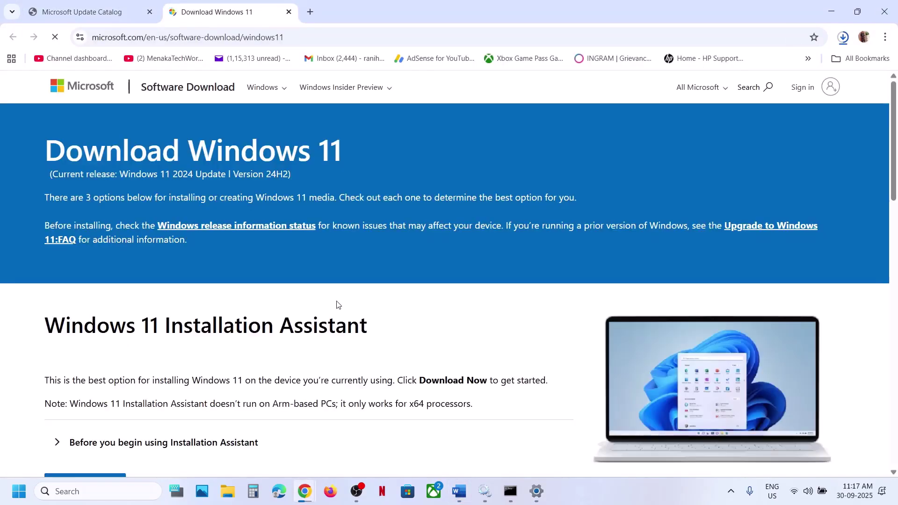
scroll(257, 289, "down", 9)
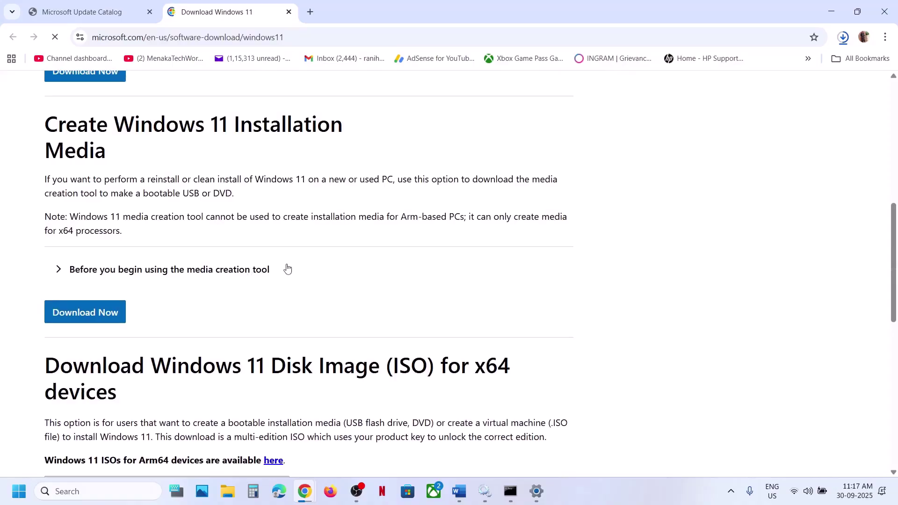
left_click(92, 322)
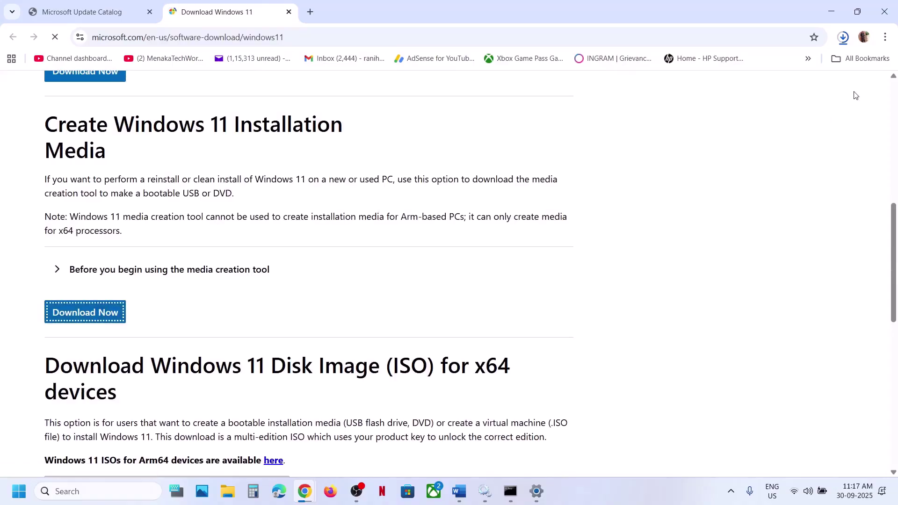
left_click(844, 37)
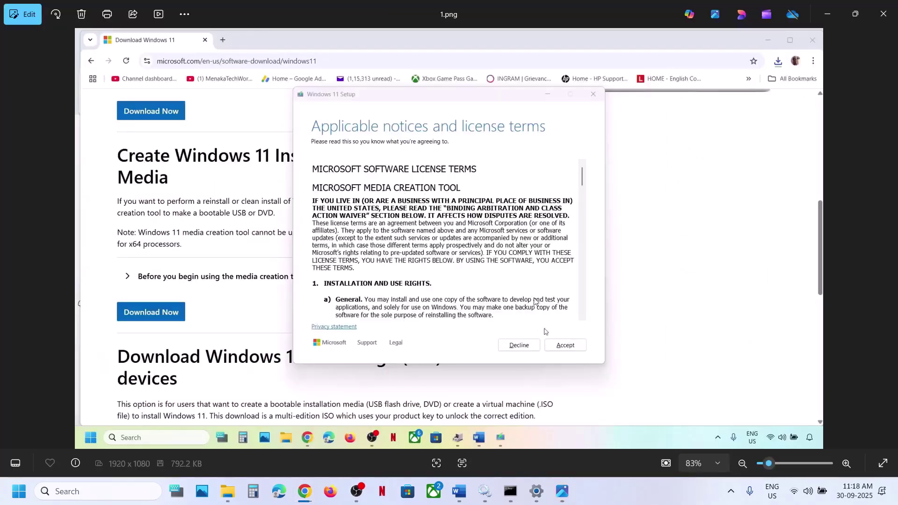
- Step through screenshots 1.png to 8.png, from language and edition selection to the saved ISO
left_click(557, 348)
key("Right")
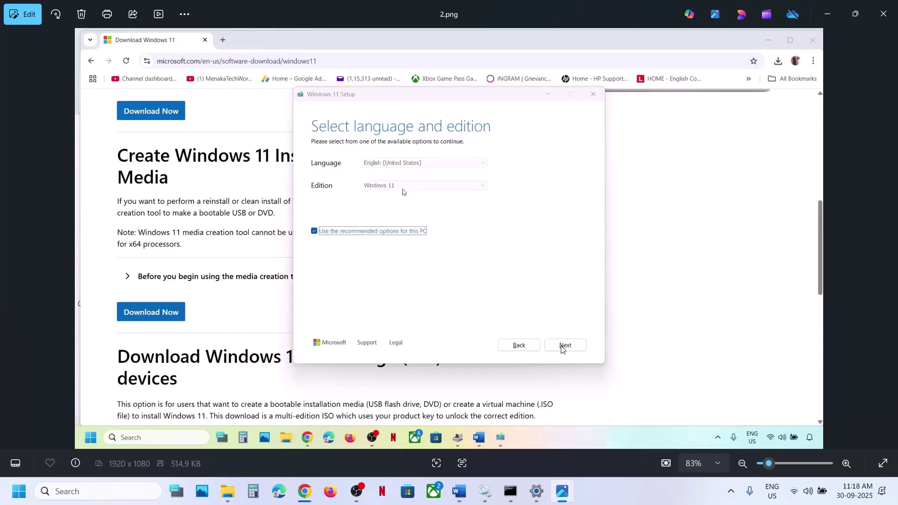
key("Right")
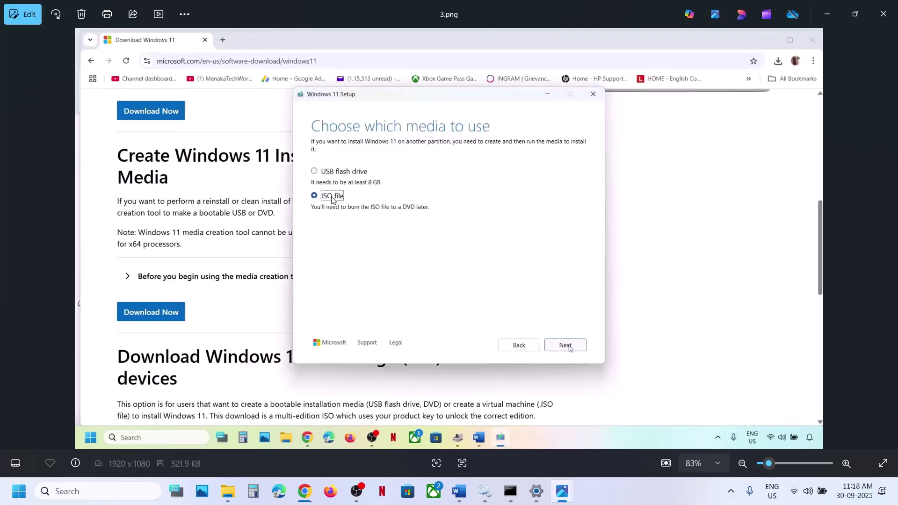
key("Right")
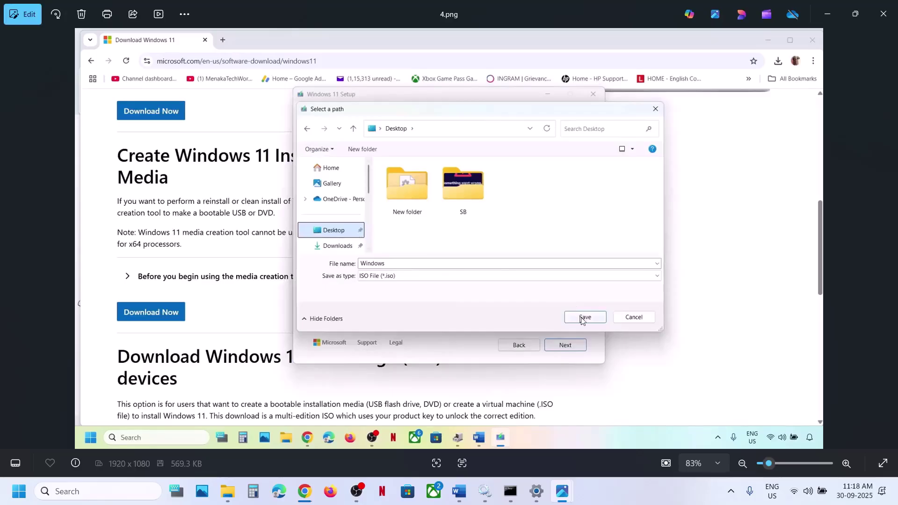
key("Right")
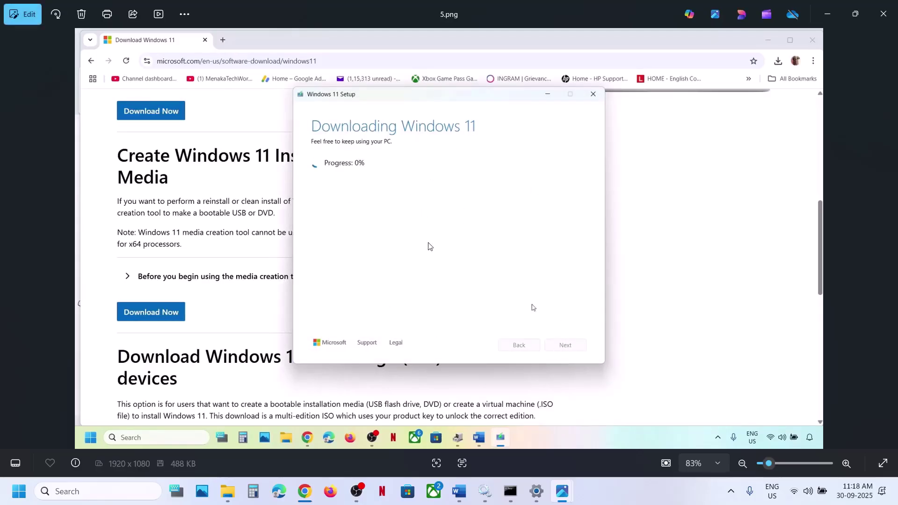
key("Right")
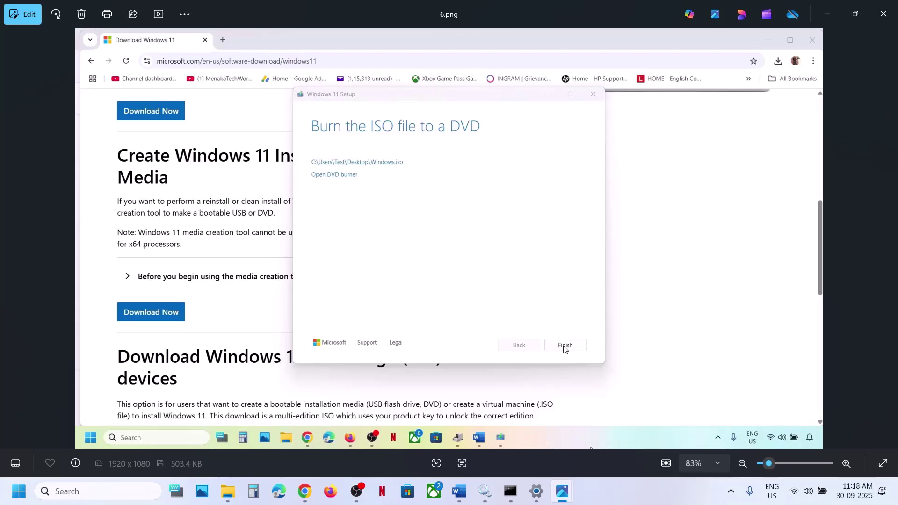
key("Right")
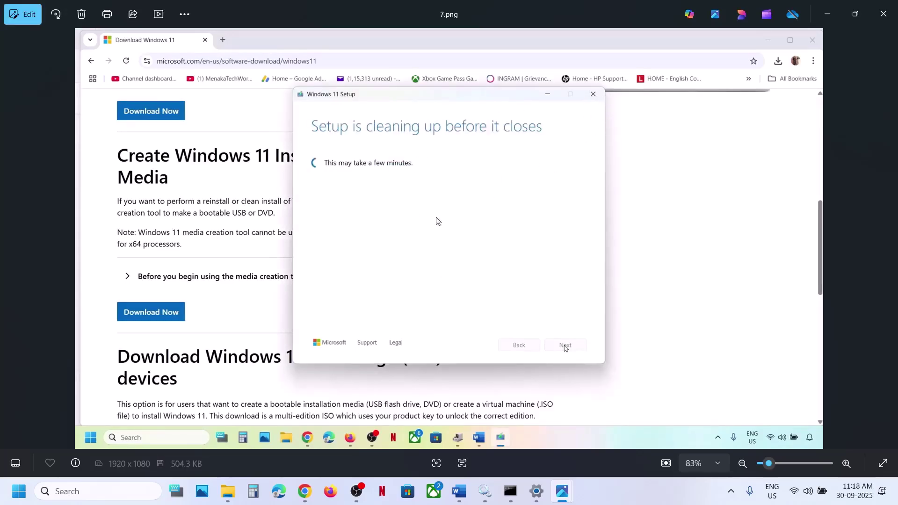
key("Right")
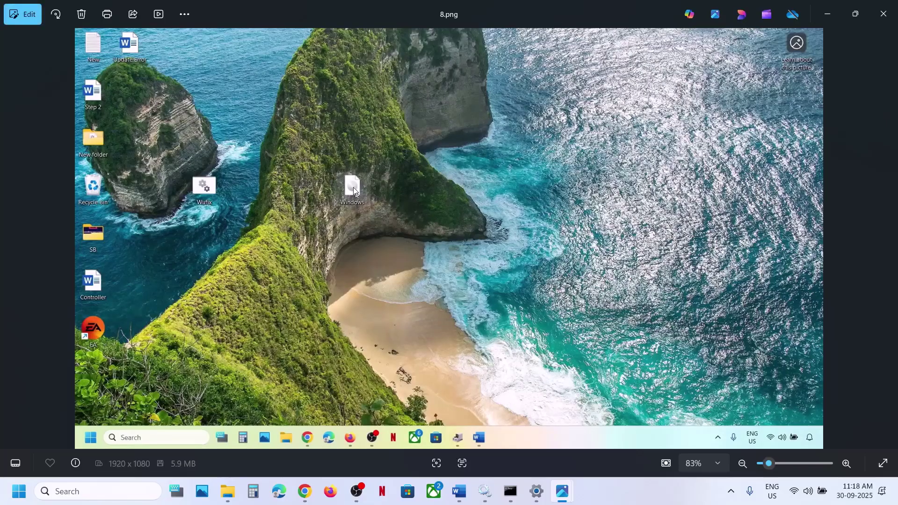
- View screenshots 9.png to 13.png up to the license terms, then return to Settings Recovery
key("Right")
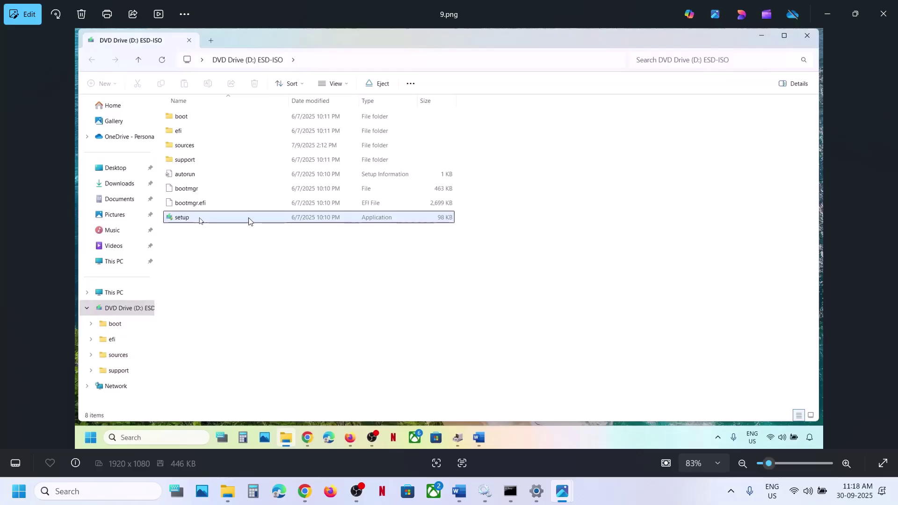
key("Right")
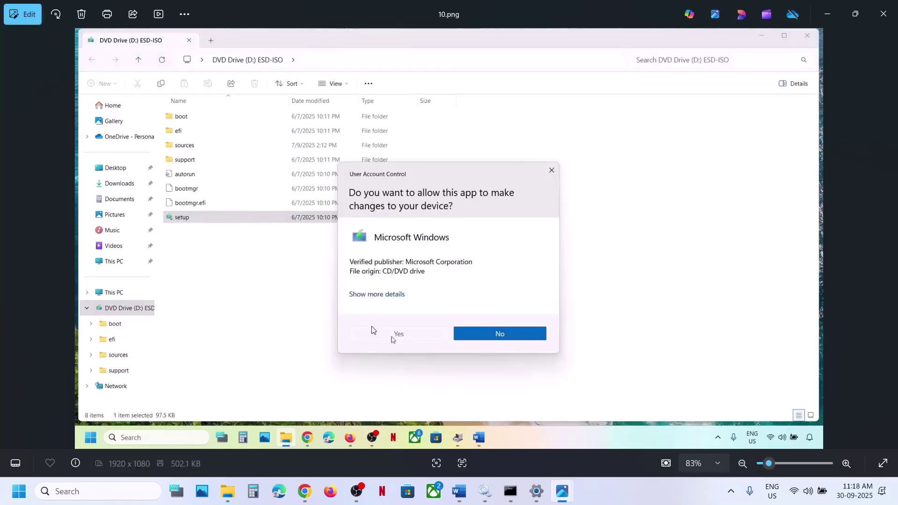
key("Right")
key("Right")
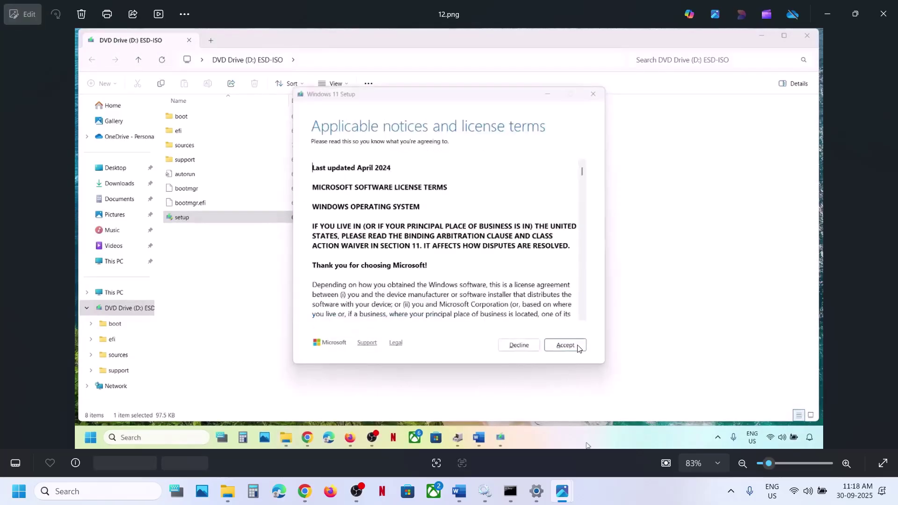
key("Right")
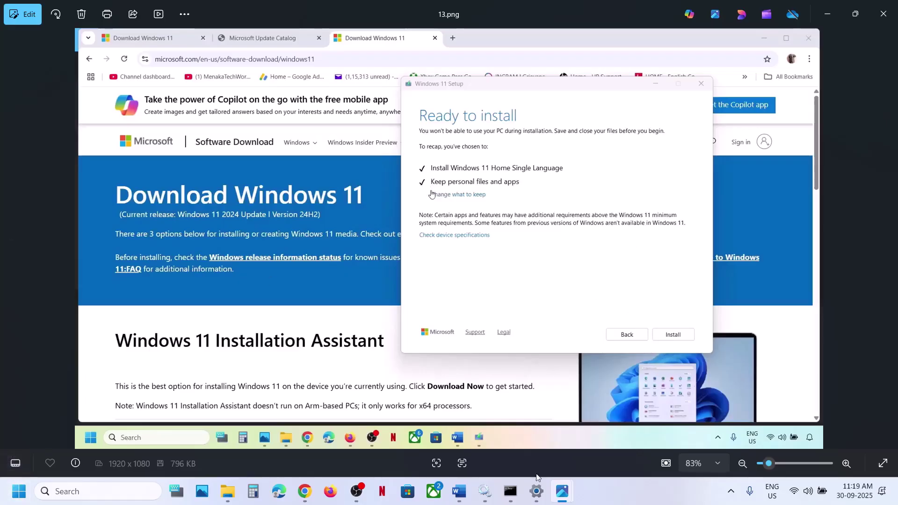
left_click(537, 490)
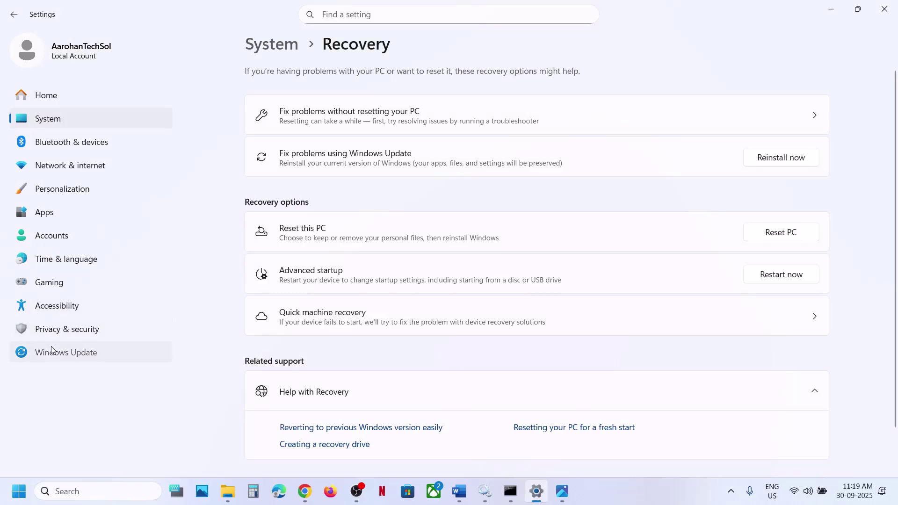
- Show the Windows Update page and highlight KB5065789 downloading at 3%
left_click(52, 351)
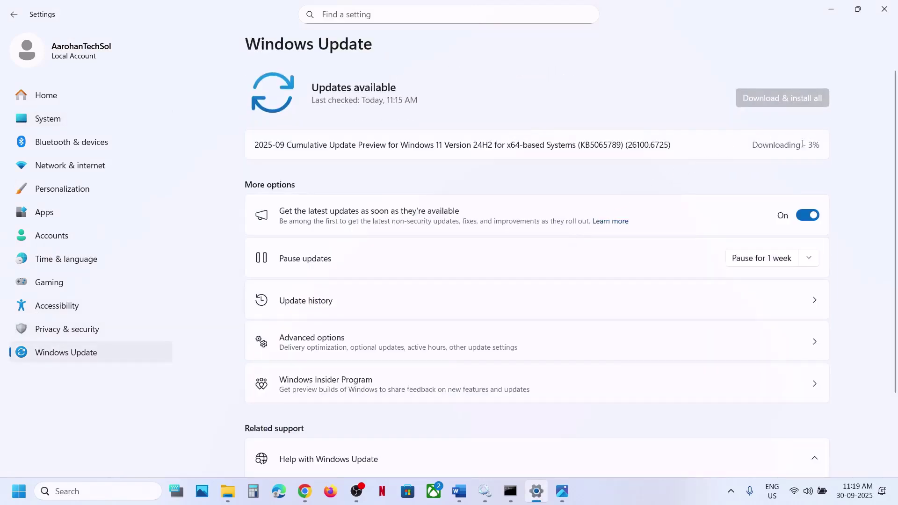
left_click_drag(753, 146, 822, 144)
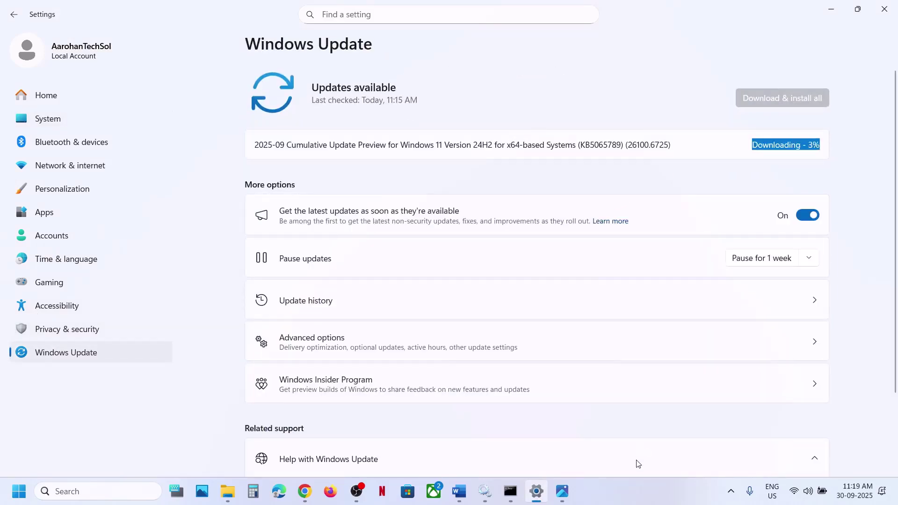
left_click(631, 488)
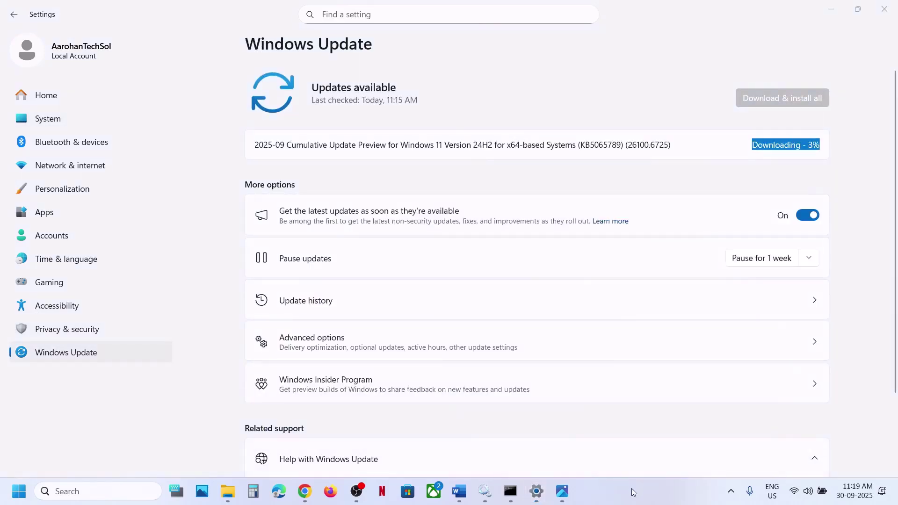